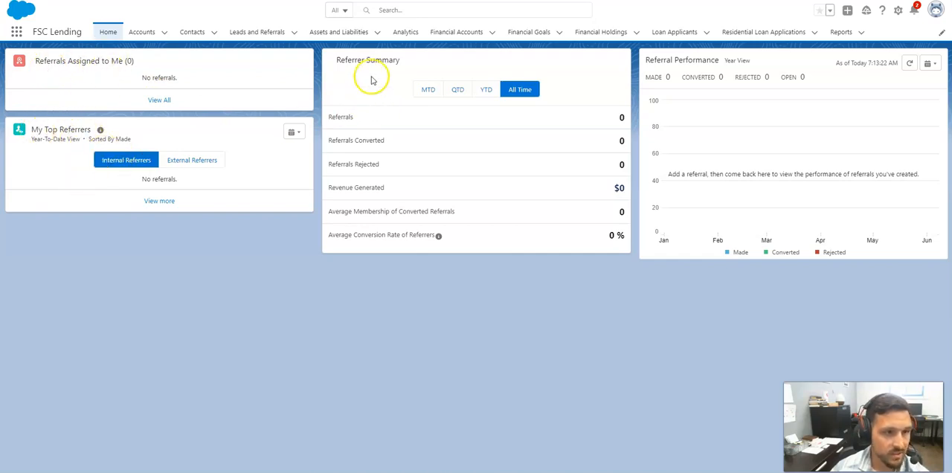
- View the Referrer Summary for the MTD, QTD, YTD and All Time periods
{"action": "left_click", "coordinate": [428, 90]}
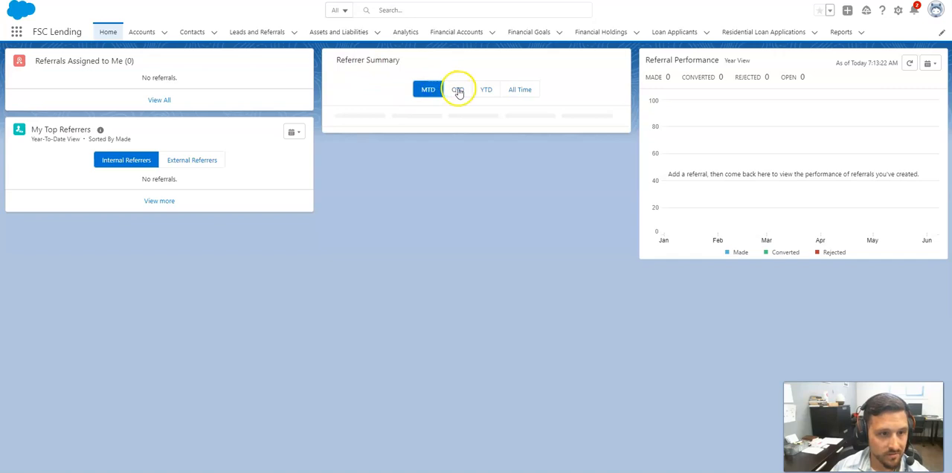
{"action": "left_click", "coordinate": [458, 90]}
{"action": "left_click", "coordinate": [486, 89]}
{"action": "left_click", "coordinate": [520, 89]}
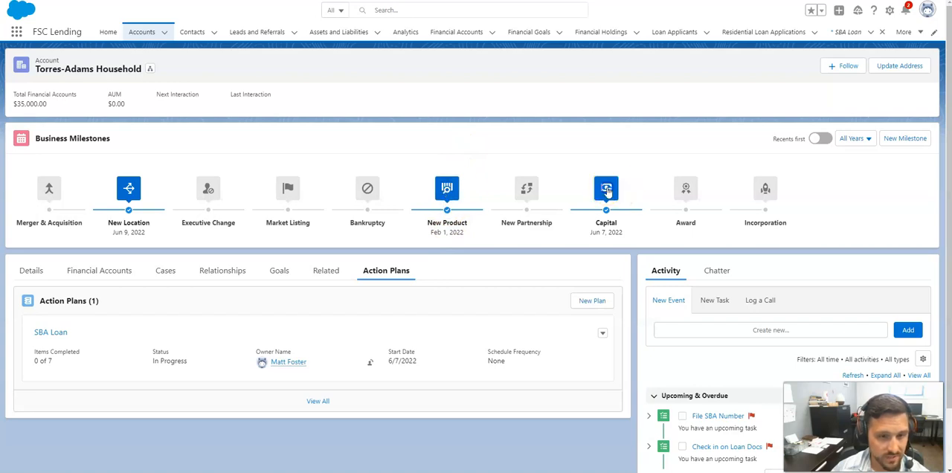
- Create a New Partnership business milestone named "New VP Added" dated 6/8/2022 at 12:00 PM on the household account
{"action": "left_click", "coordinate": [568, 159]}
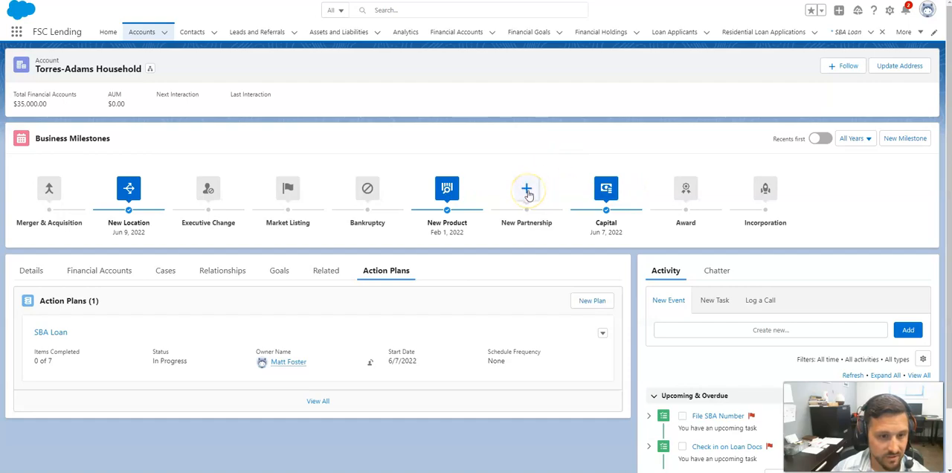
{"action": "left_click", "coordinate": [527, 190]}
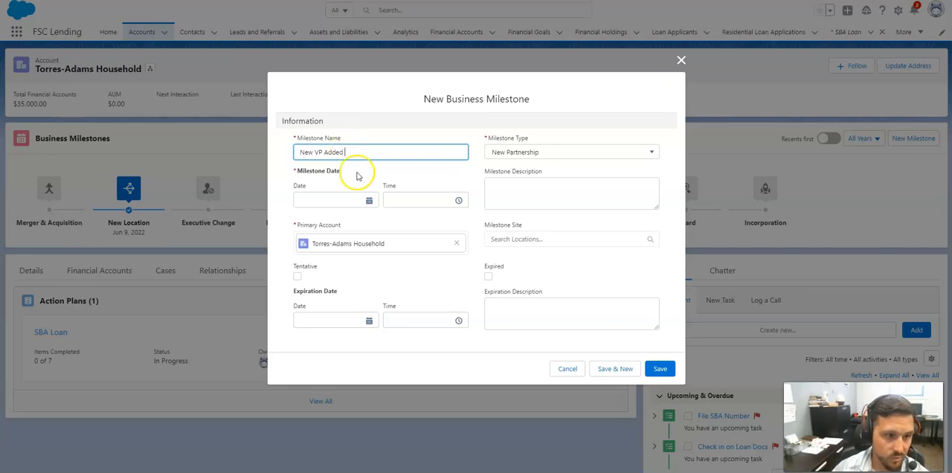
{"action": "left_click", "coordinate": [328, 201]}
{"action": "left_click", "coordinate": [364, 240]}
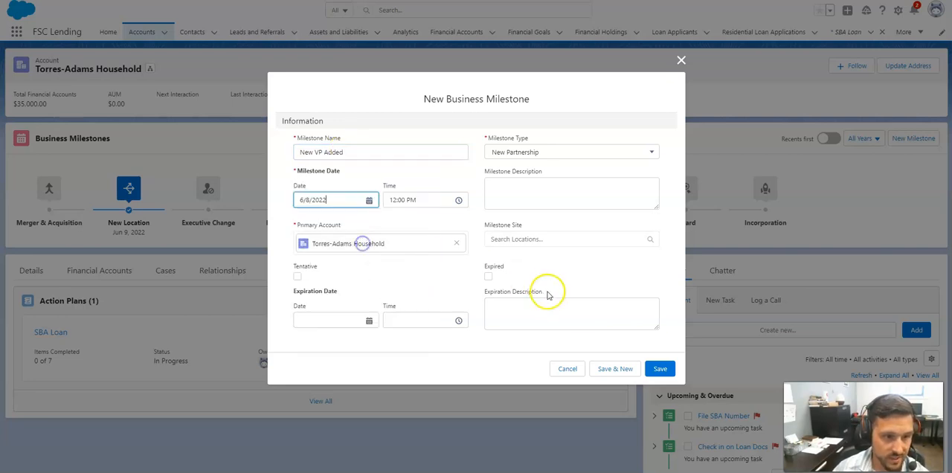
{"action": "left_click", "coordinate": [658, 368]}
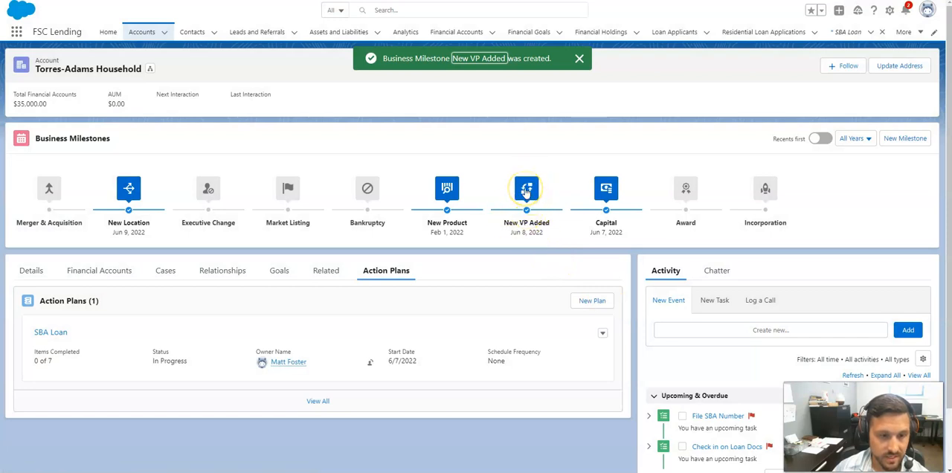
- View the business milestones ordered by most recent first and restore the original ordering
{"action": "left_click", "coordinate": [449, 194]}
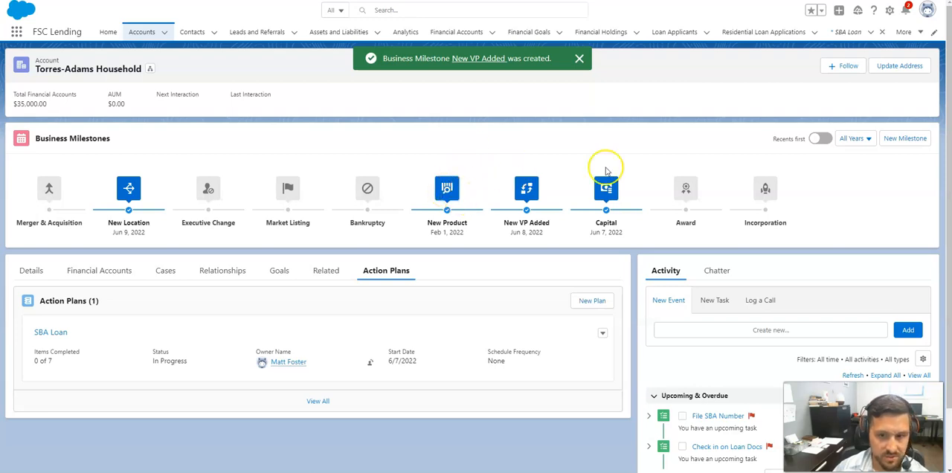
{"action": "left_click", "coordinate": [818, 139]}
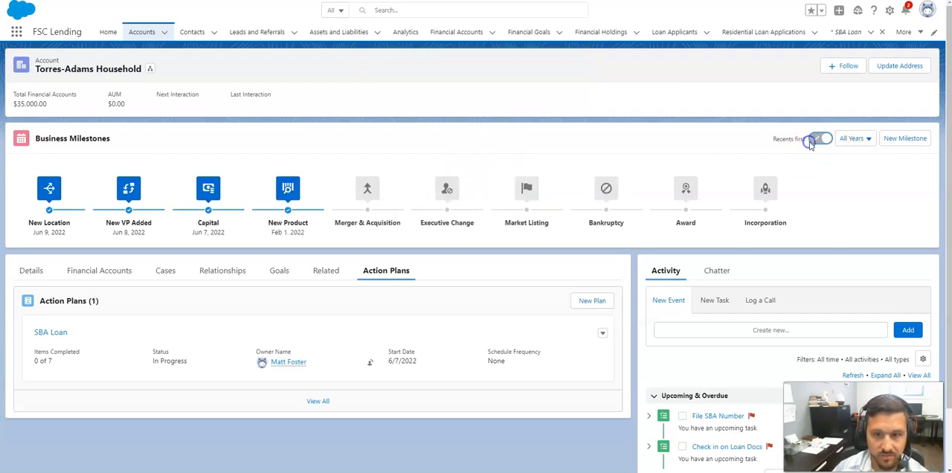
{"action": "left_click", "coordinate": [818, 140]}
- View the business milestones for the previous 3 years, 1 year and 6 months, and return the filter to All Years
{"action": "left_click", "coordinate": [851, 138]}
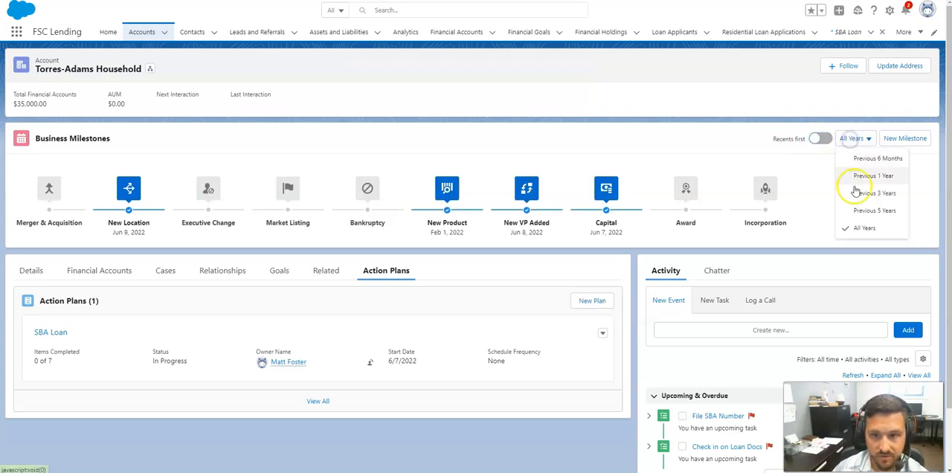
{"action": "left_click", "coordinate": [856, 195]}
{"action": "left_click", "coordinate": [852, 143]}
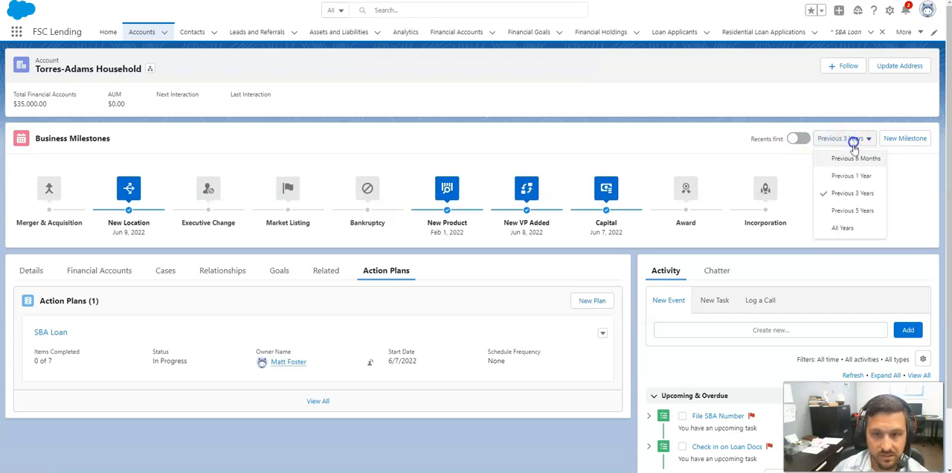
{"action": "left_click", "coordinate": [850, 177]}
{"action": "left_click", "coordinate": [842, 139]}
{"action": "left_click", "coordinate": [840, 157]}
{"action": "left_click", "coordinate": [833, 139]}
{"action": "left_click", "coordinate": [835, 228]}
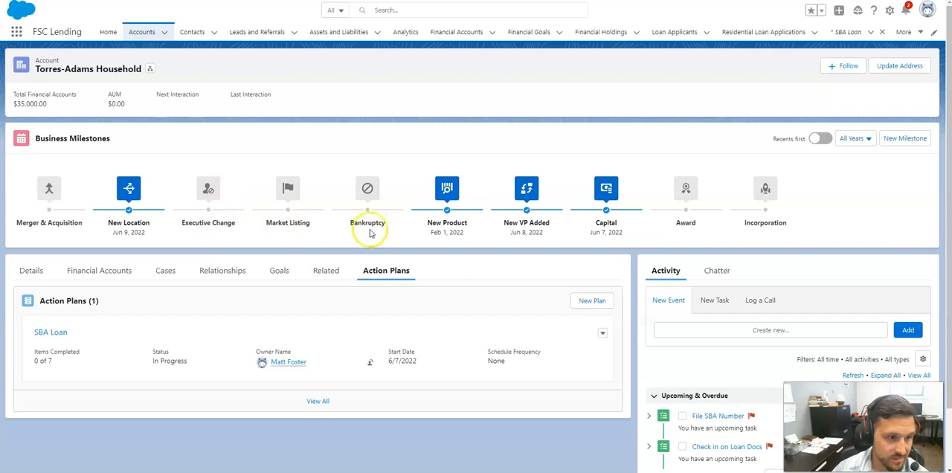
- Examine the household's account details, including the account information, financial summary and client services sections
{"action": "scroll", "coordinate": [411, 214], "scroll_direction": "down", "scroll_amount": 1}
{"action": "scroll", "coordinate": [403, 214], "scroll_direction": "up", "scroll_amount": 1}
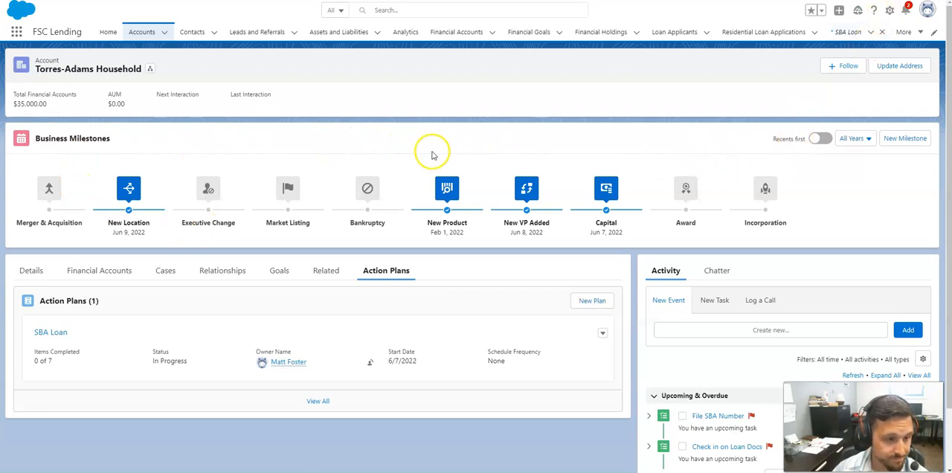
{"action": "left_click", "coordinate": [28, 270]}
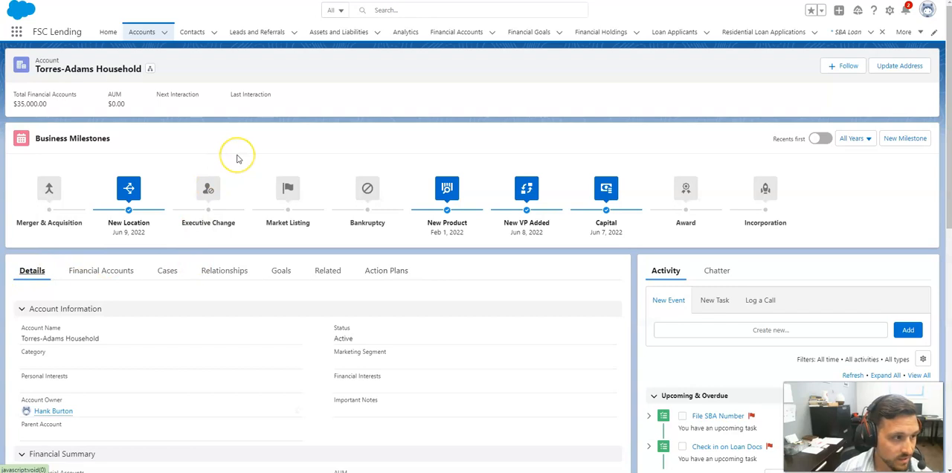
{"action": "scroll", "coordinate": [237, 158], "scroll_direction": "down", "scroll_amount": 2}
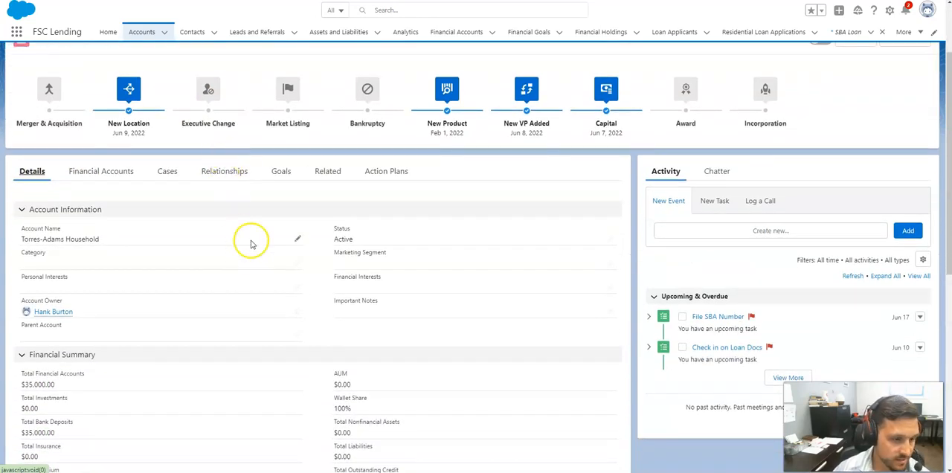
{"action": "scroll", "coordinate": [250, 249], "scroll_direction": "down", "scroll_amount": 1}
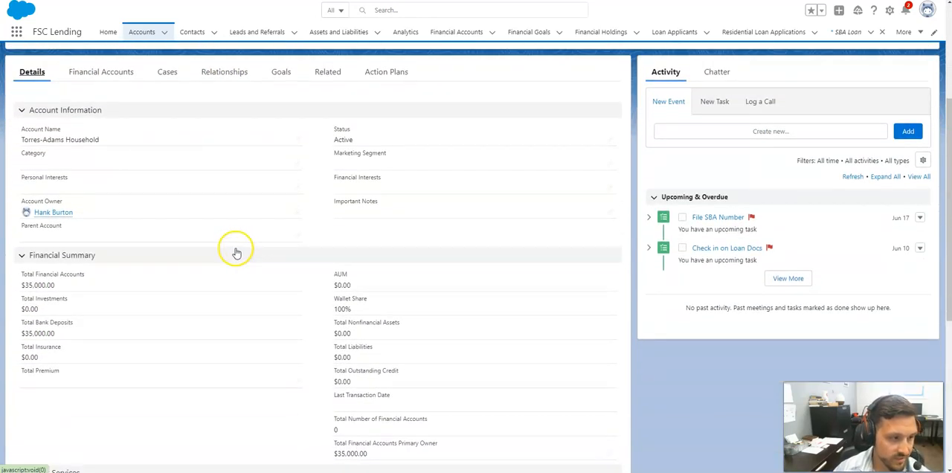
{"action": "scroll", "coordinate": [235, 253], "scroll_direction": "down", "scroll_amount": 2}
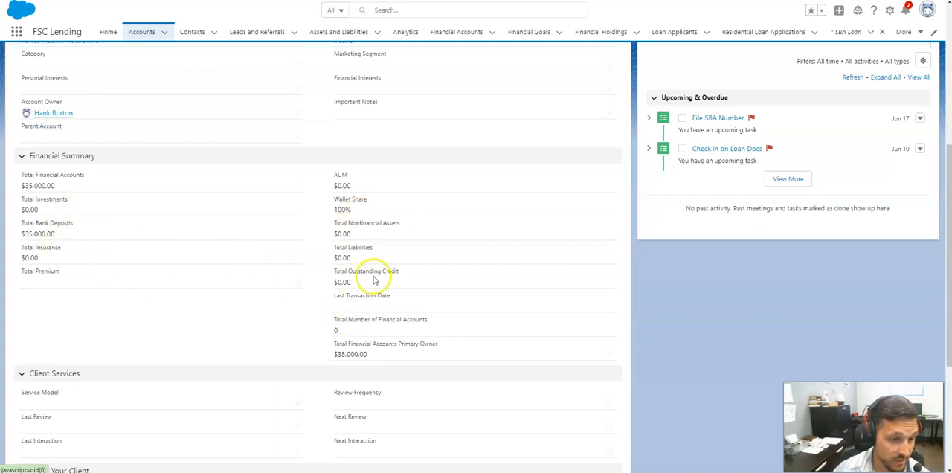
{"action": "scroll", "coordinate": [382, 265], "scroll_direction": "up", "scroll_amount": 1}
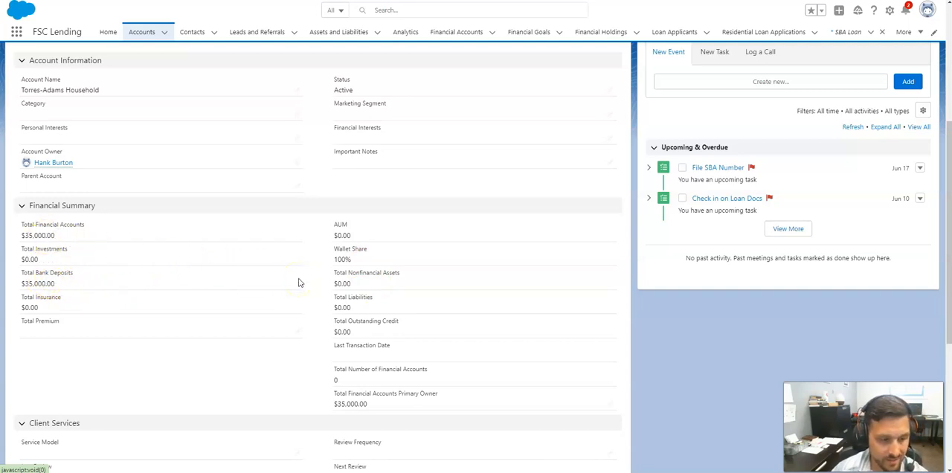
{"action": "scroll", "coordinate": [299, 282], "scroll_direction": "up", "scroll_amount": 1}
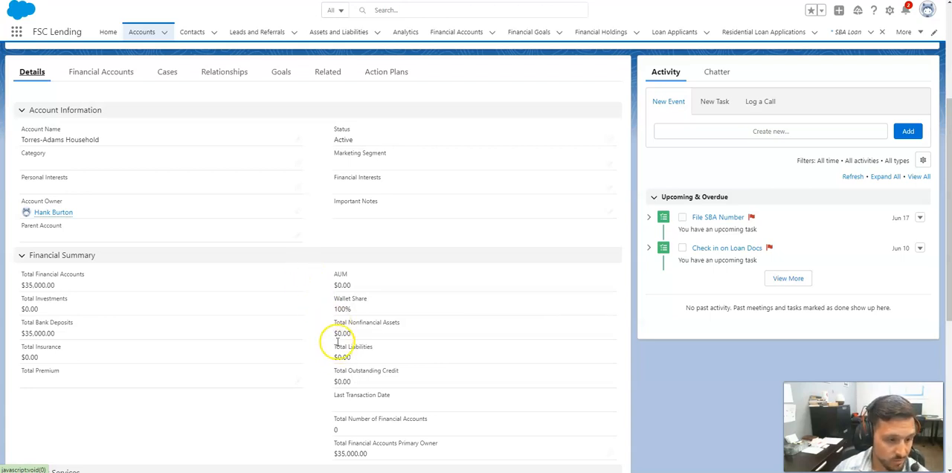
{"action": "scroll", "coordinate": [337, 336], "scroll_direction": "up", "scroll_amount": 1}
- Examine the household's financial accounts, including the summary figures and the listed bank accounts
{"action": "left_click", "coordinate": [102, 122]}
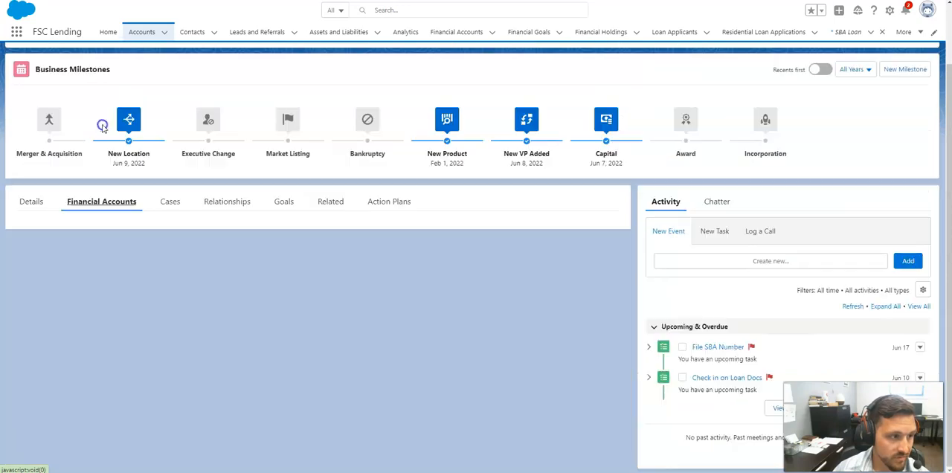
{"action": "scroll", "coordinate": [138, 221], "scroll_direction": "down", "scroll_amount": 2}
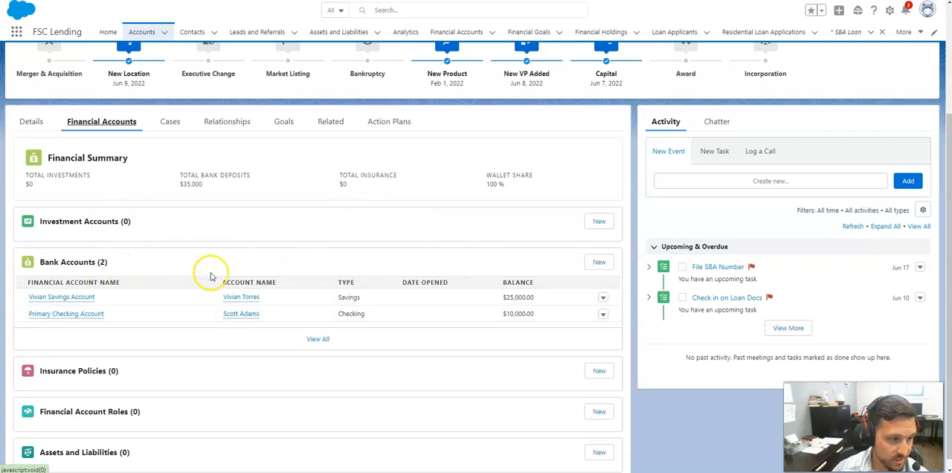
{"action": "scroll", "coordinate": [380, 267], "scroll_direction": "down", "scroll_amount": 1}
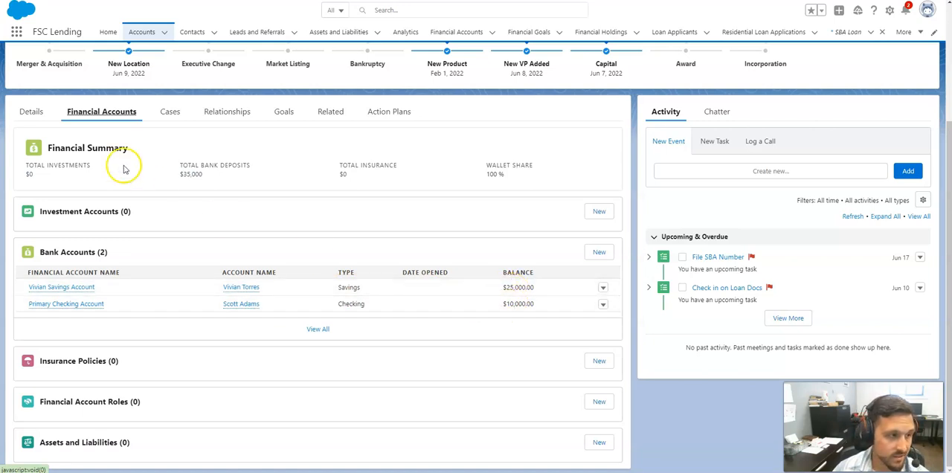
- Compare the Financial Summary in the account details with the totals shown for the financial accounts
{"action": "left_click", "coordinate": [33, 113]}
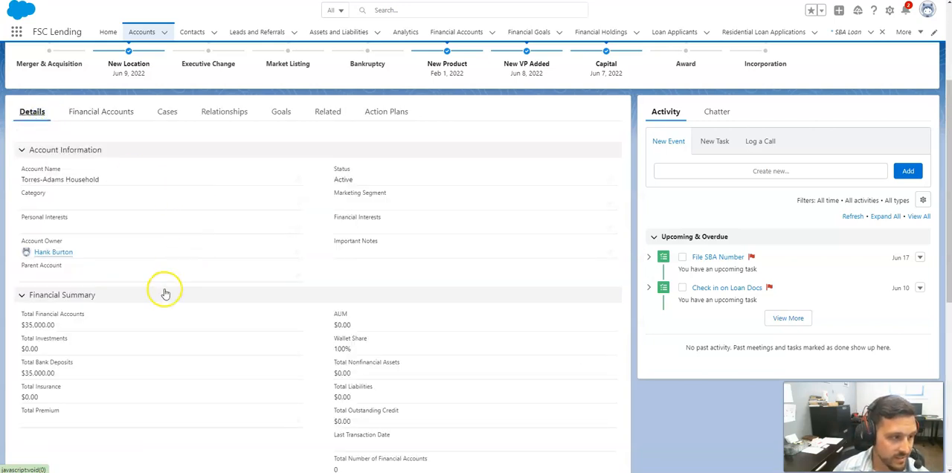
{"action": "scroll", "coordinate": [170, 275], "scroll_direction": "down", "scroll_amount": 1}
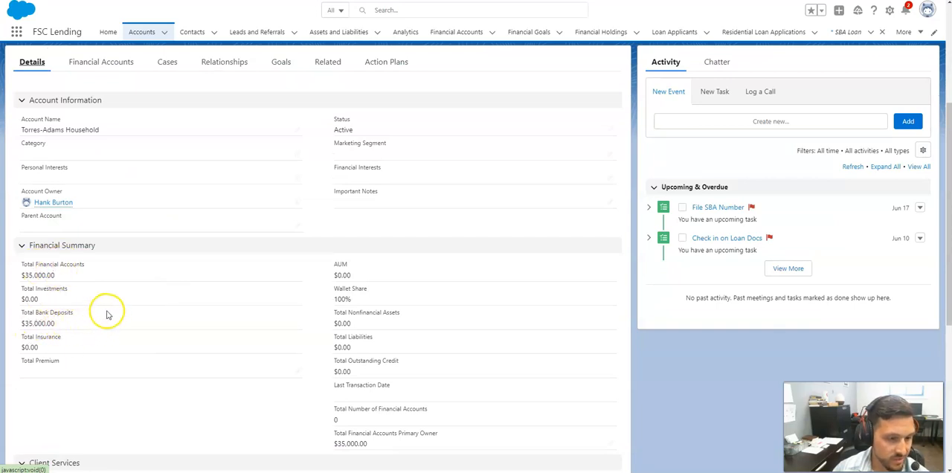
{"action": "scroll", "coordinate": [105, 314], "scroll_direction": "up", "scroll_amount": 1}
{"action": "left_click", "coordinate": [102, 111]}
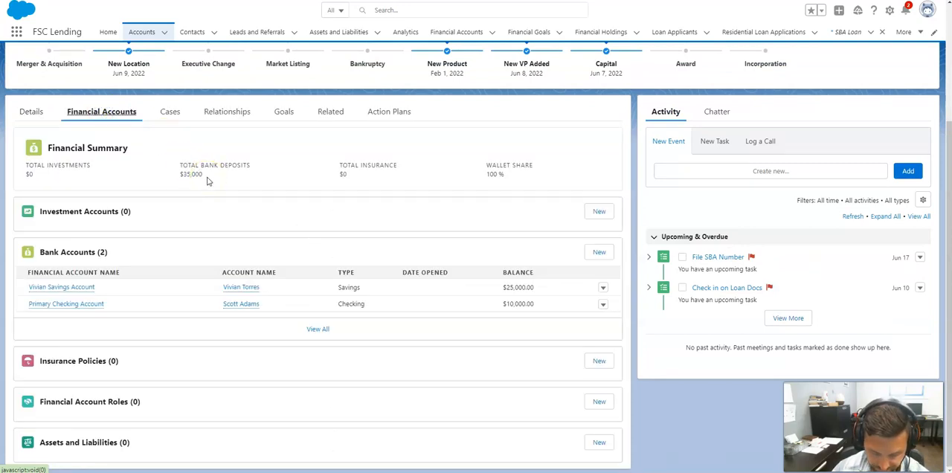
- Check the billing and shipping addresses in the household's account details
{"action": "scroll", "coordinate": [416, 208], "scroll_direction": "up", "scroll_amount": 3}
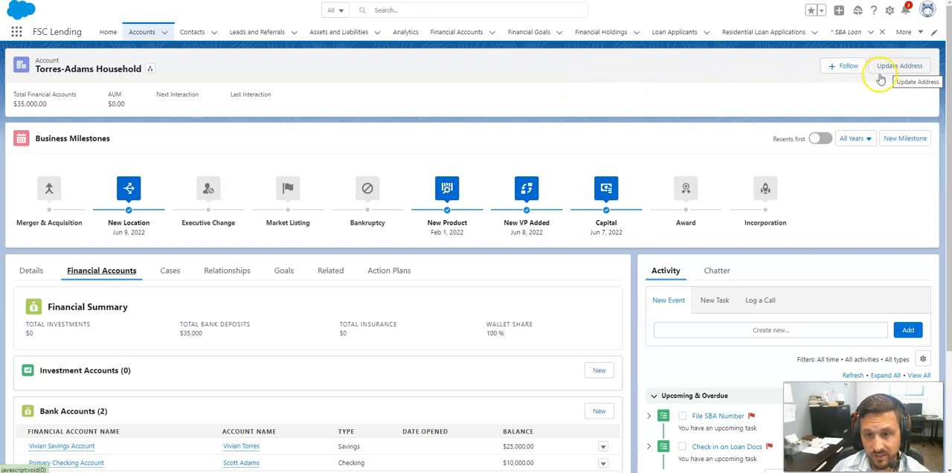
{"action": "scroll", "coordinate": [552, 121], "scroll_direction": "down", "scroll_amount": 1}
{"action": "left_click", "coordinate": [31, 221]}
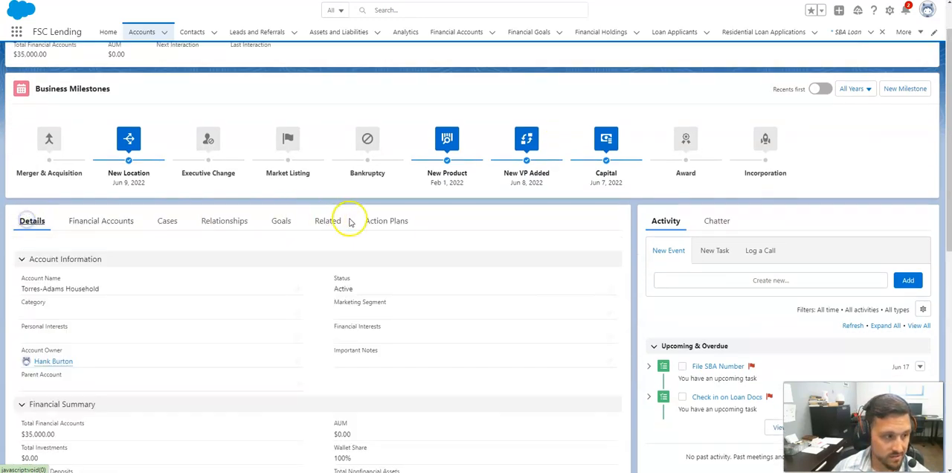
{"action": "scroll", "coordinate": [364, 221], "scroll_direction": "down", "scroll_amount": 6}
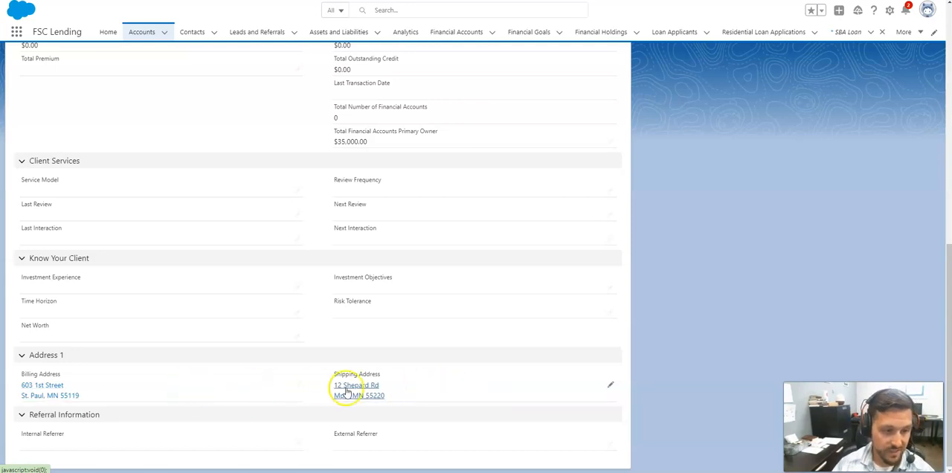
{"action": "scroll", "coordinate": [446, 361], "scroll_direction": "up", "scroll_amount": 6}
{"action": "scroll", "coordinate": [429, 314], "scroll_direction": "up", "scroll_amount": 2}
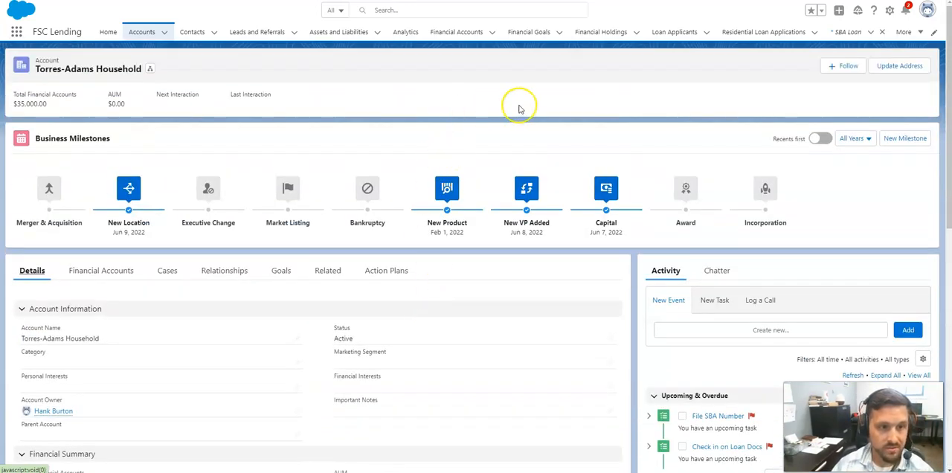
- Start an address update for the household's billing address, enter the new street address and continue to the proof-of-address stage
{"action": "left_click", "coordinate": [897, 66]}
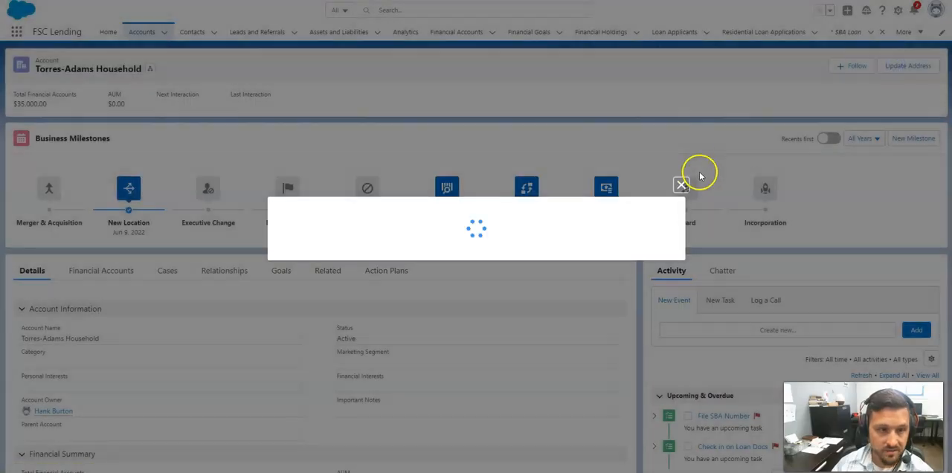
{"action": "left_click", "coordinate": [285, 234]}
{"action": "left_click", "coordinate": [656, 278]}
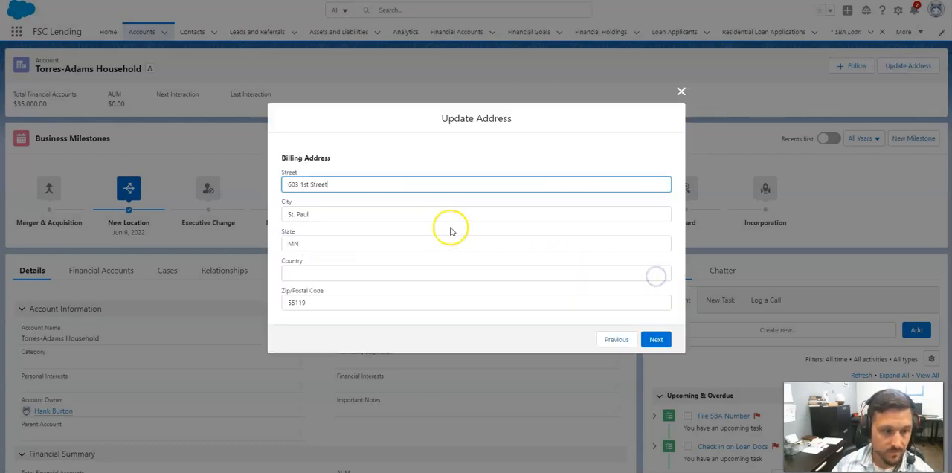
{"action": "left_click_drag", "start_coordinate": [344, 186], "coordinate": [264, 184]}
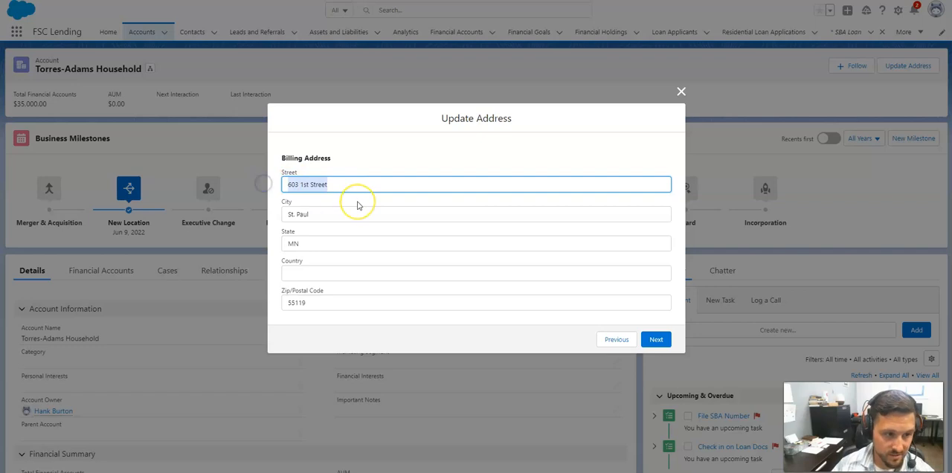
{"action": "type", "text": "123 M"}
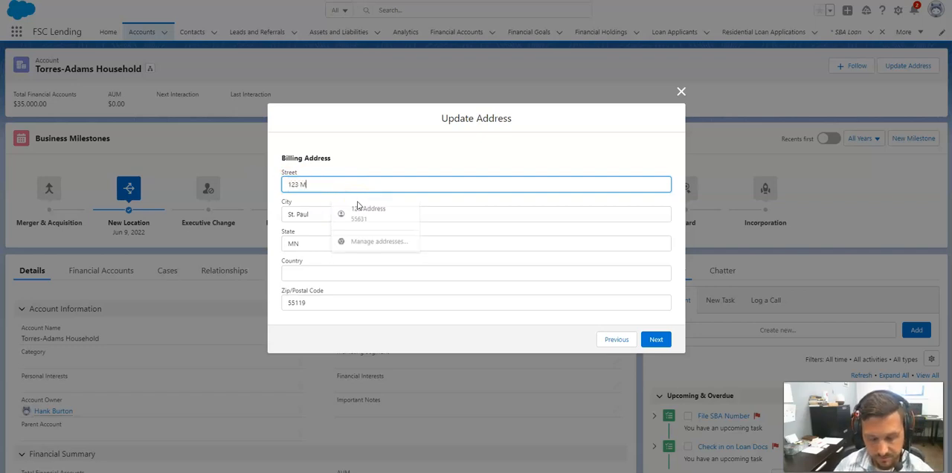
{"action": "type", "text": "ain St"}
{"action": "left_click", "coordinate": [656, 339]}
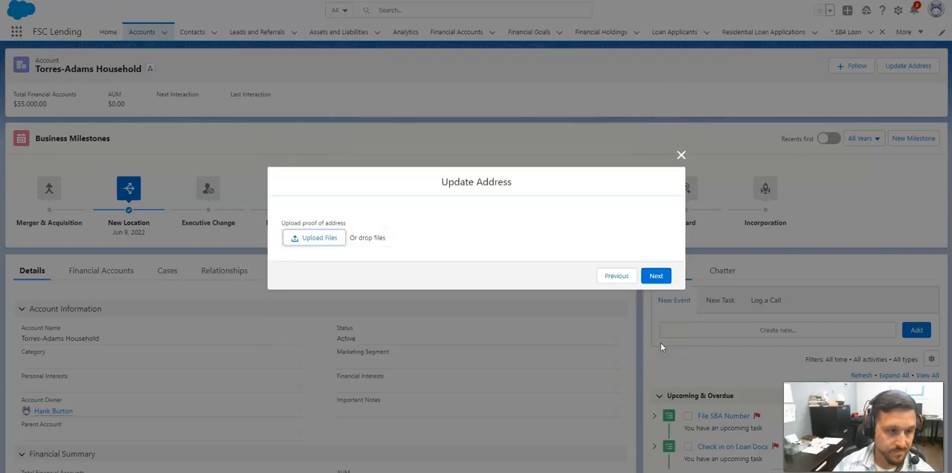
- Open the proof-of-address file chooser, cancel it without selecting a file, and continue to the address update summary
{"action": "left_click", "coordinate": [308, 240]}
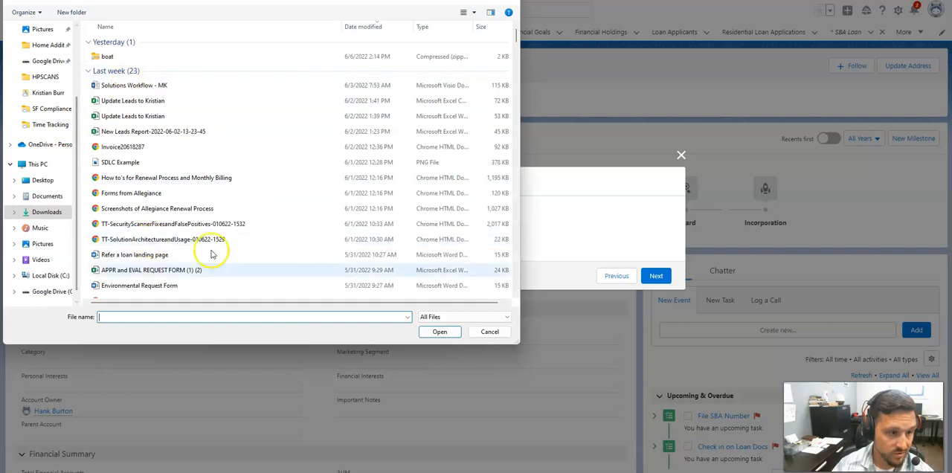
{"action": "left_click", "coordinate": [490, 332]}
{"action": "left_click", "coordinate": [657, 276]}
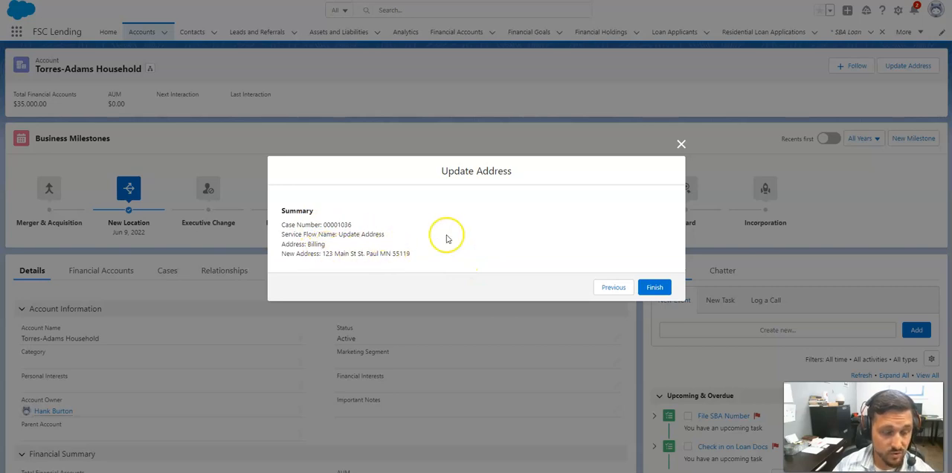
- Finish the billing address update and check the resulting case in the household's case list
{"action": "left_click", "coordinate": [655, 288]}
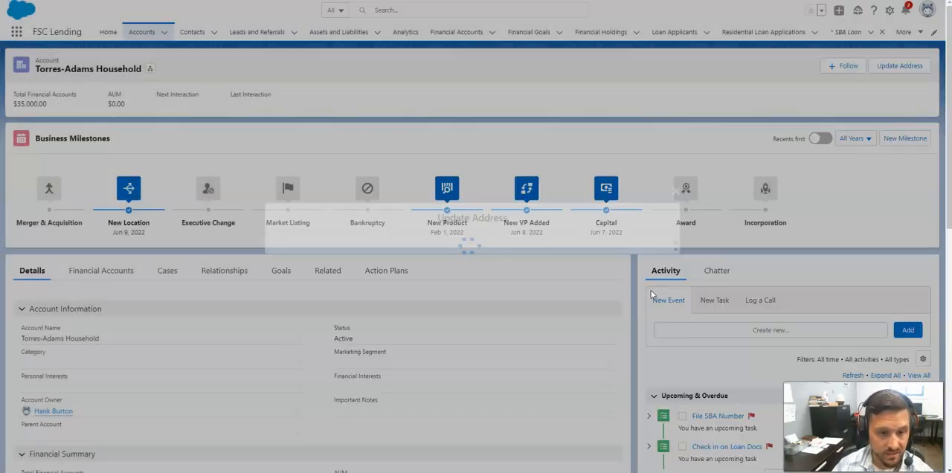
{"action": "left_click", "coordinate": [167, 272]}
{"action": "left_click", "coordinate": [238, 310]}
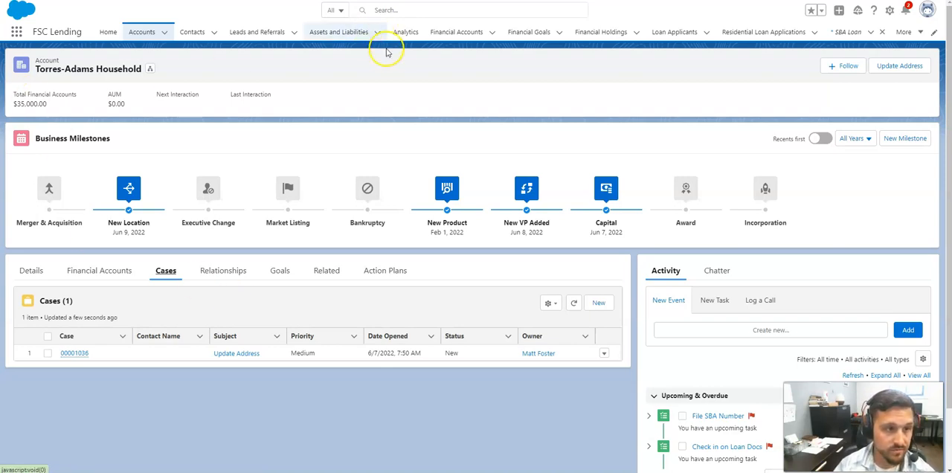
{"action": "mouse_move", "coordinate": [74, 355]}
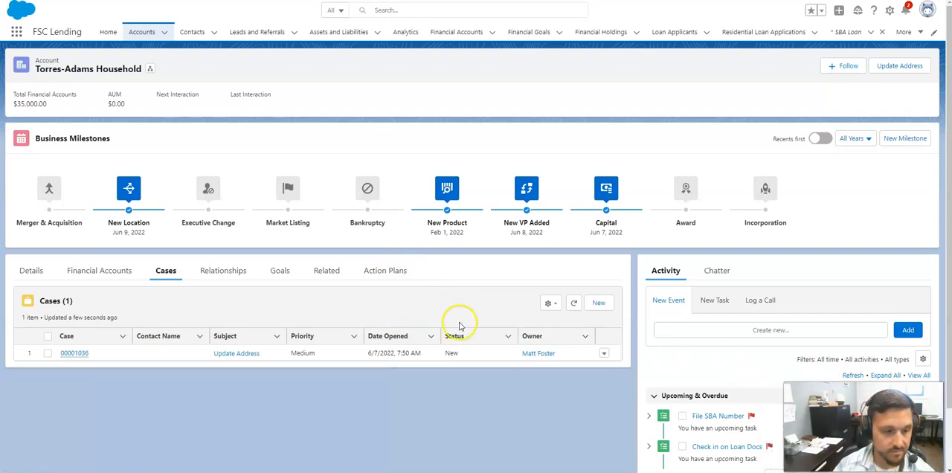
- Look over the household's account details, then review its financial goals with their target and actual values
{"action": "left_click", "coordinate": [29, 272]}
{"action": "scroll", "coordinate": [290, 389], "scroll_direction": "down", "scroll_amount": 10}
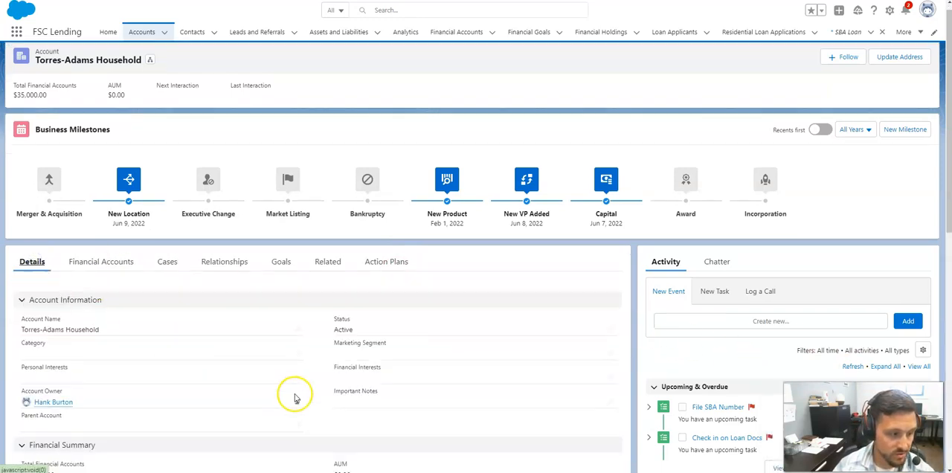
{"action": "scroll", "coordinate": [384, 403], "scroll_direction": "up", "scroll_amount": 10}
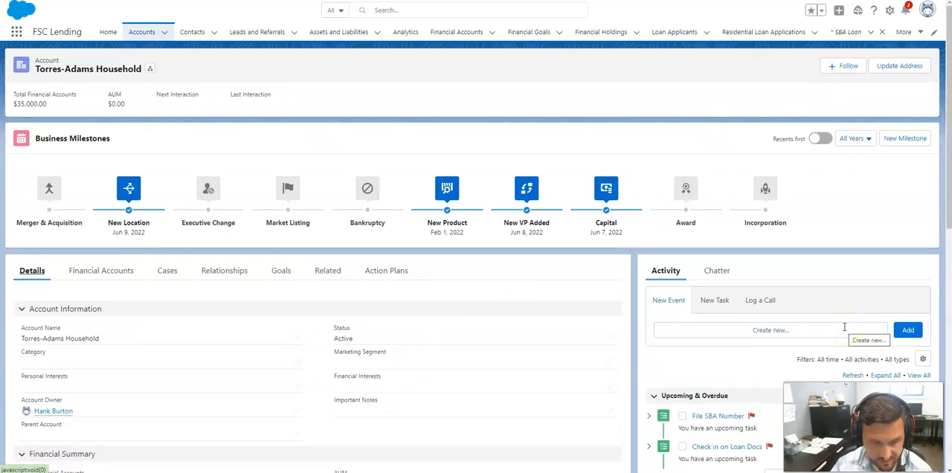
{"action": "left_click", "coordinate": [280, 273]}
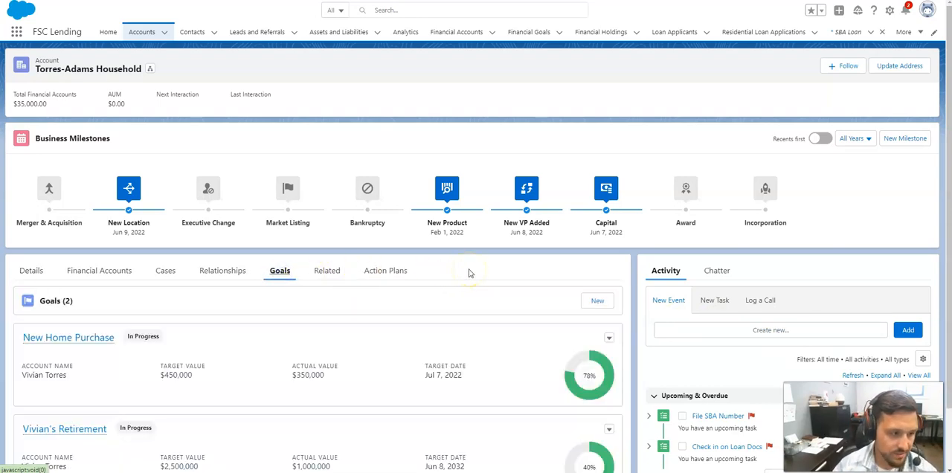
{"action": "scroll", "coordinate": [468, 273], "scroll_direction": "down", "scroll_amount": 1}
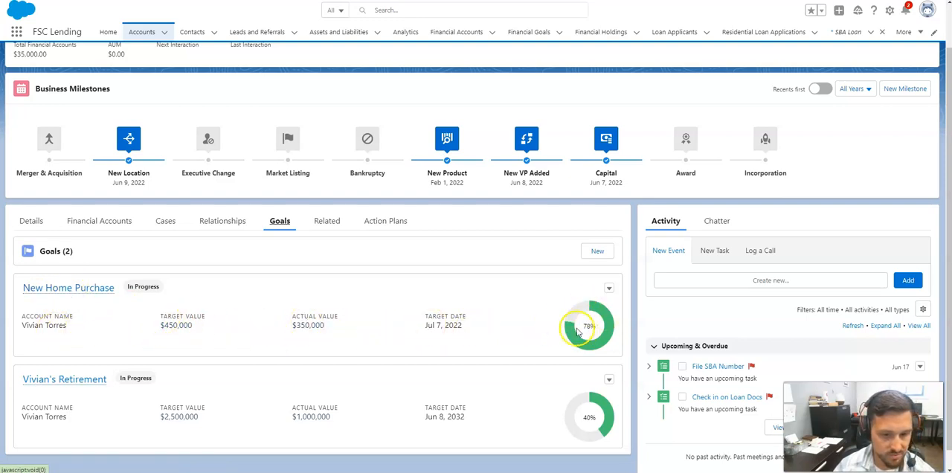
{"action": "scroll", "coordinate": [463, 330], "scroll_direction": "down", "scroll_amount": 1}
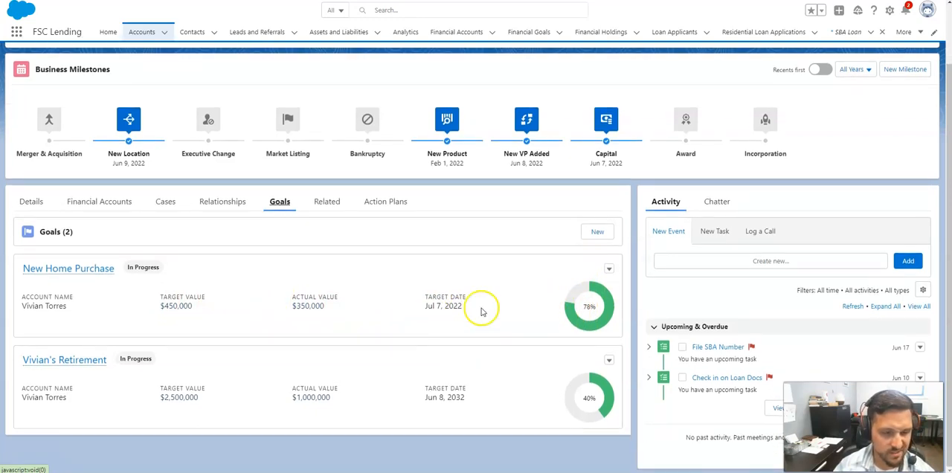
- Start a new financial goal named Boat Purchase with type Other and status Completed, linked to the current household
{"action": "left_click", "coordinate": [596, 236]}
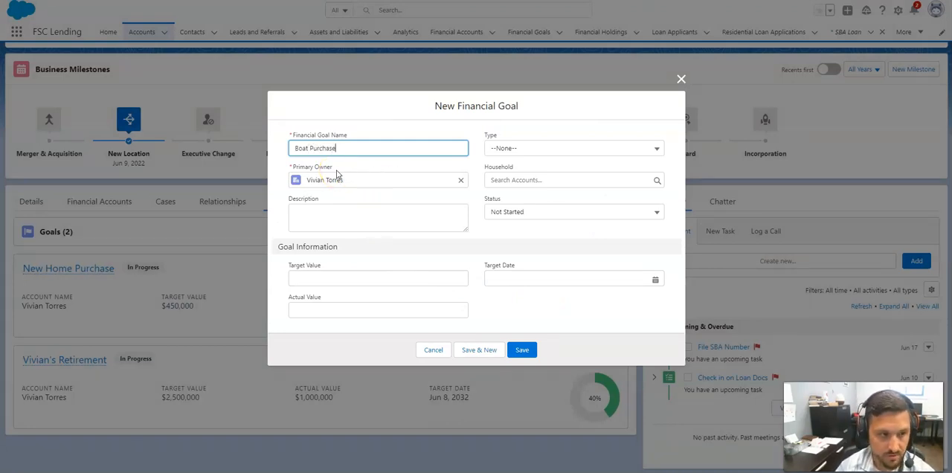
{"action": "left_click", "coordinate": [535, 150]}
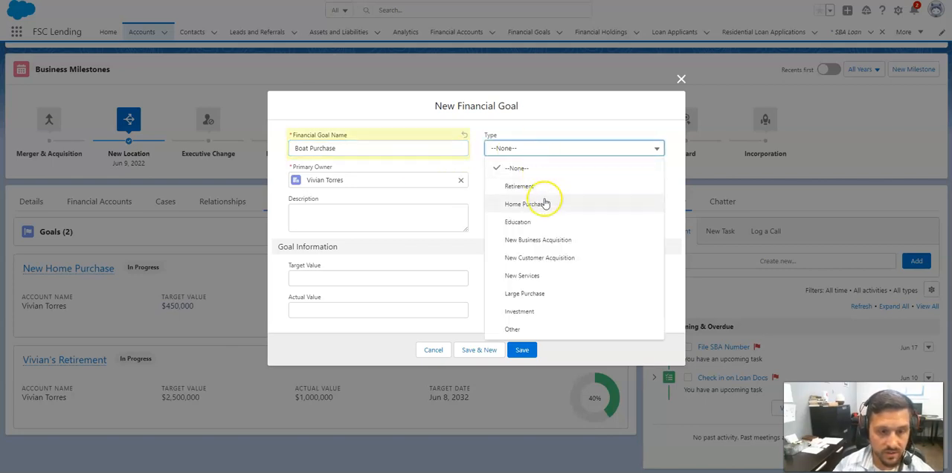
{"action": "left_click", "coordinate": [558, 330]}
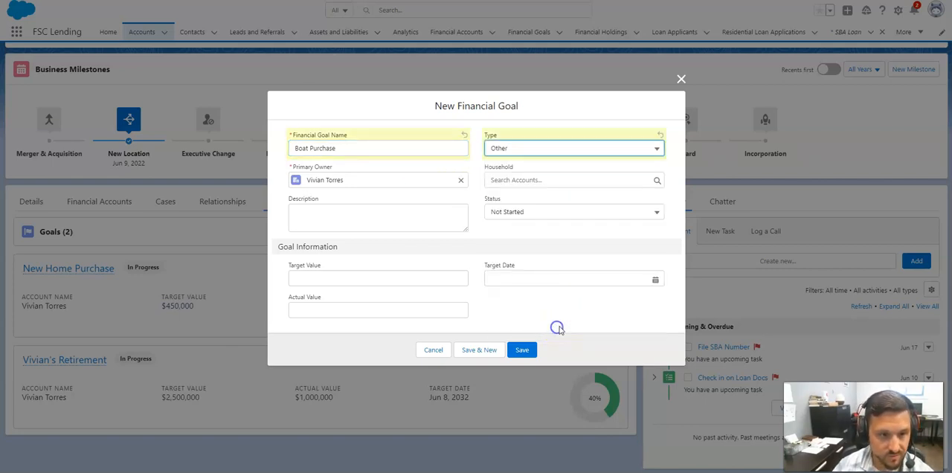
{"action": "left_click", "coordinate": [516, 180]}
{"action": "left_click", "coordinate": [541, 216]}
{"action": "left_click", "coordinate": [522, 212]}
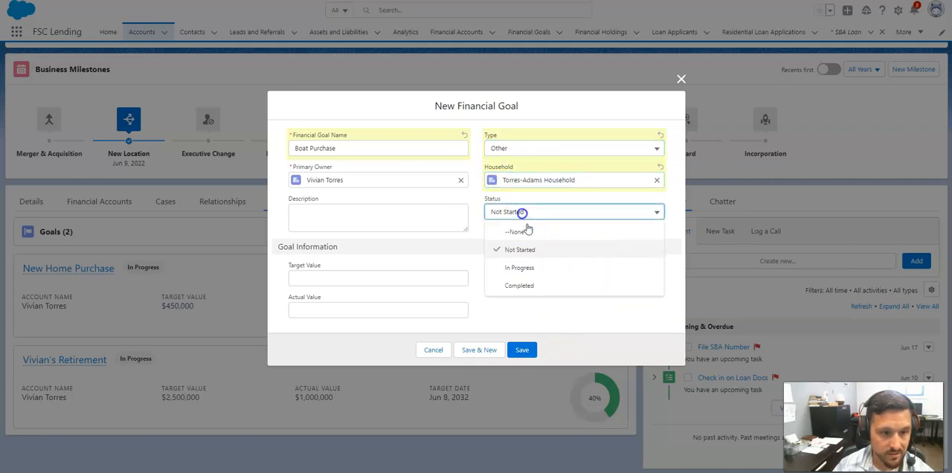
{"action": "left_click", "coordinate": [518, 286]}
- Set the Boat Purchase goal's target value and actual value to 20000 each and save the goal
{"action": "left_click", "coordinate": [383, 278]}
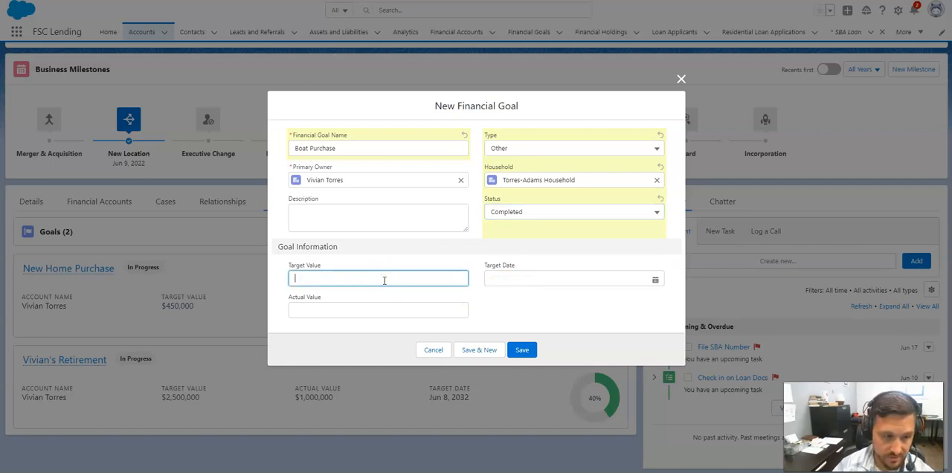
{"action": "type", "text": "20000"}
{"action": "key", "text": "Tab"}
{"action": "type", "text": "20"}
{"action": "key", "text": "BackSpace"}
{"action": "key", "text": "BackSpace"}
{"action": "key", "text": "Tab"}
{"action": "type", "text": "2"}
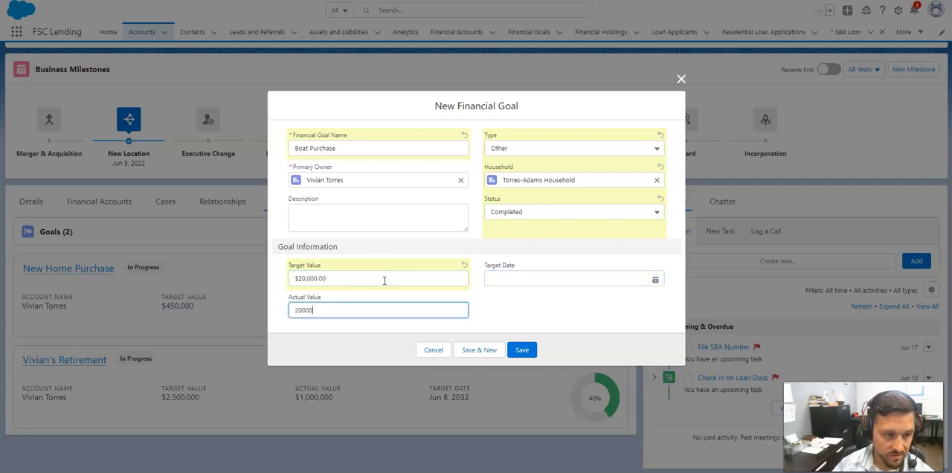
{"action": "left_click", "coordinate": [521, 350]}
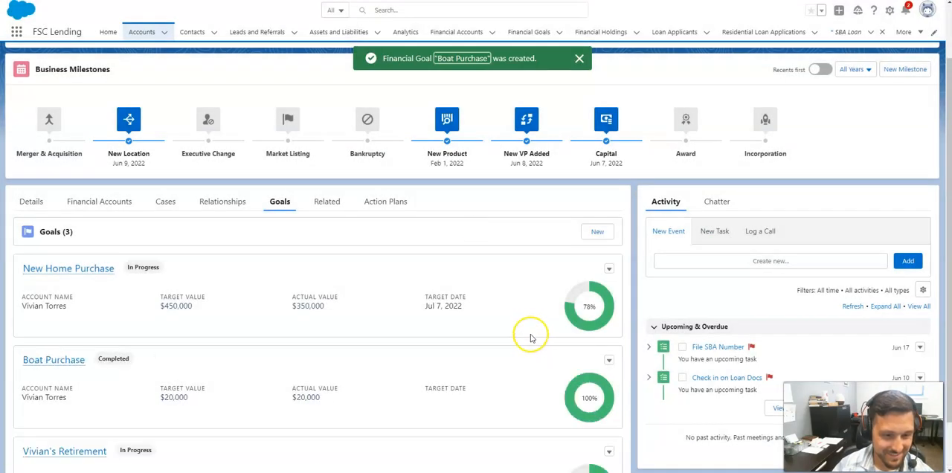
- Review the household's list of goals, then look at its action plans
{"action": "scroll", "coordinate": [530, 330], "scroll_direction": "down", "scroll_amount": 2}
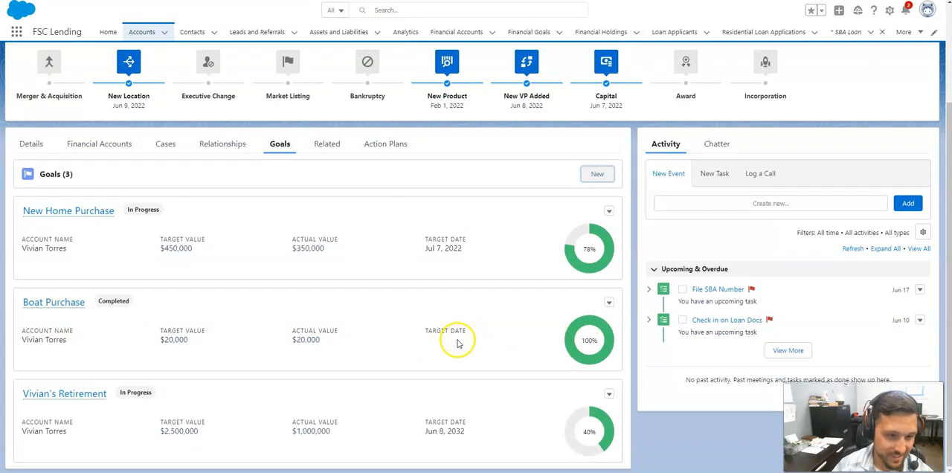
{"action": "scroll", "coordinate": [463, 339], "scroll_direction": "up", "scroll_amount": 3}
{"action": "scroll", "coordinate": [462, 340], "scroll_direction": "down", "scroll_amount": 3}
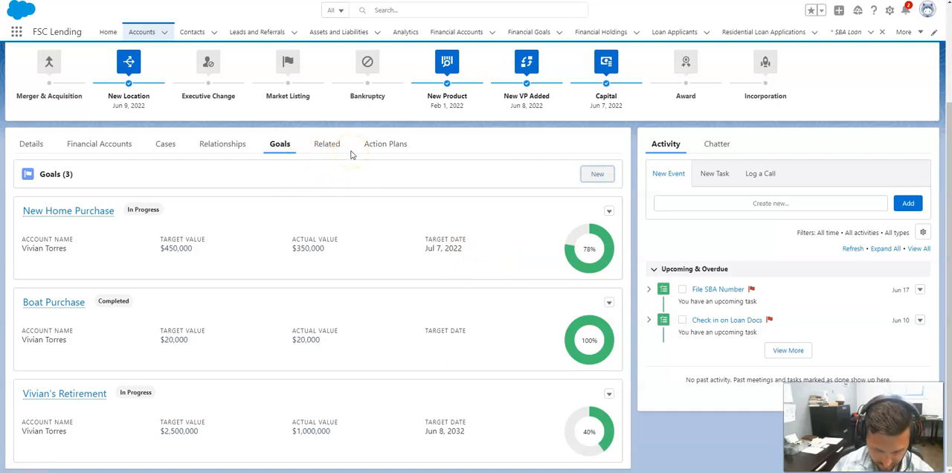
{"action": "left_click", "coordinate": [397, 152]}
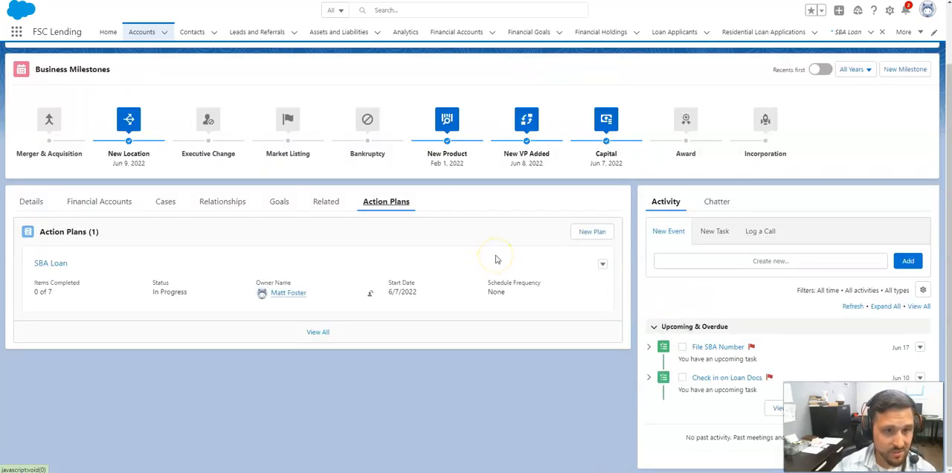
{"action": "scroll", "coordinate": [496, 259], "scroll_direction": "up", "scroll_amount": 1}
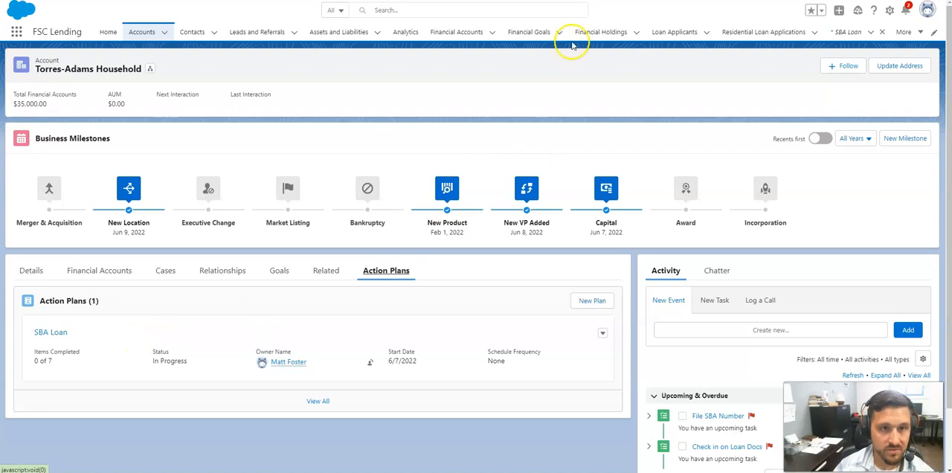
- Open the SBA Loan template from the list of action plan templates
{"action": "left_click", "coordinate": [920, 34]}
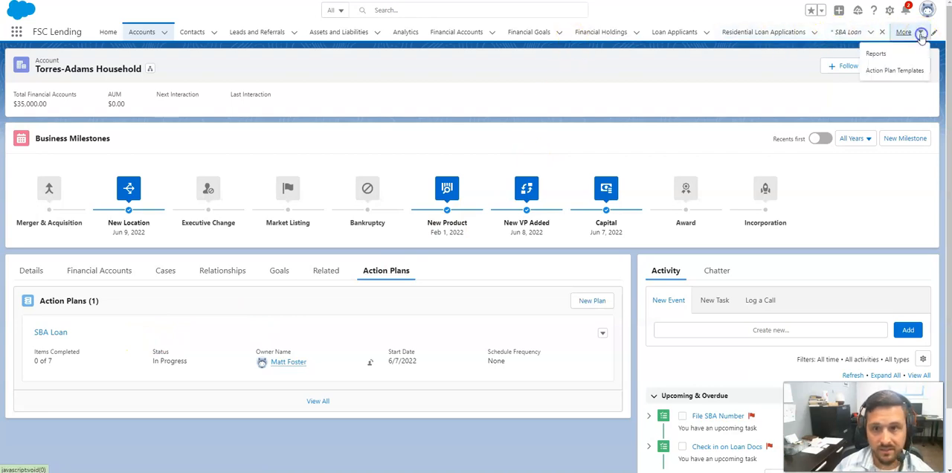
{"action": "left_click", "coordinate": [878, 71]}
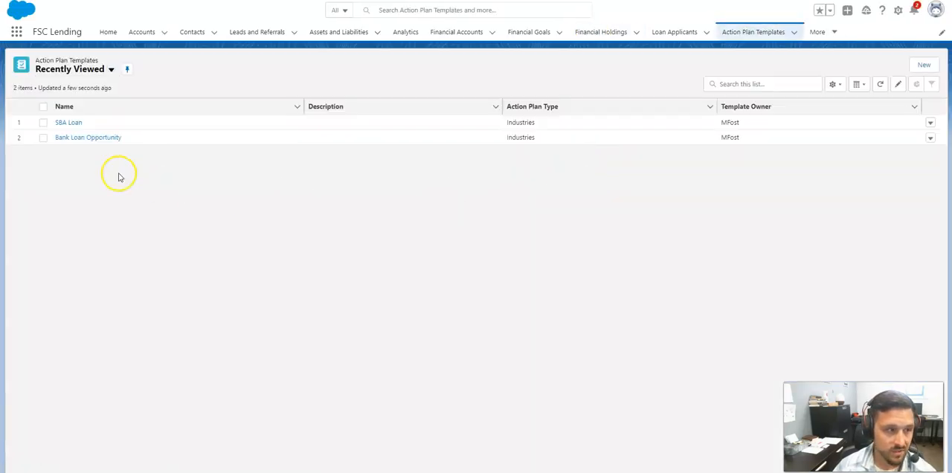
{"action": "left_click", "coordinate": [70, 123]}
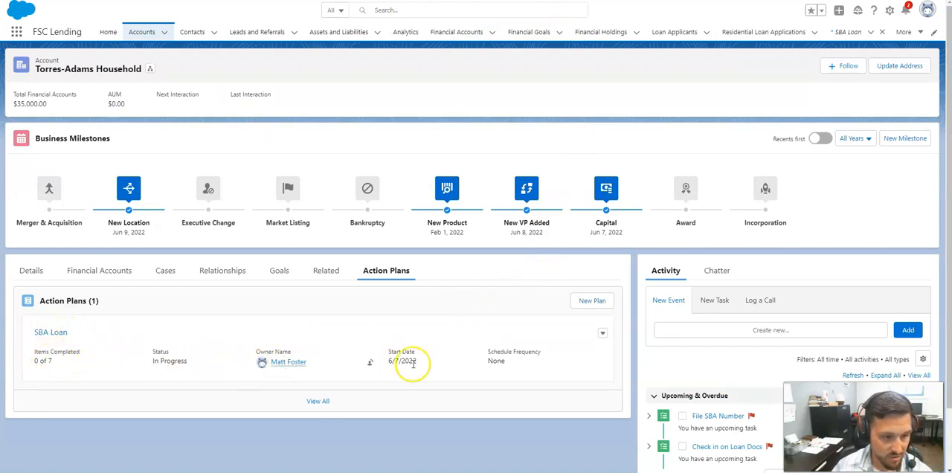
- In the household's SBA Loan action plan, set the Check in on Loan Docs task's status to Completed and save it
{"action": "left_click", "coordinate": [44, 332]}
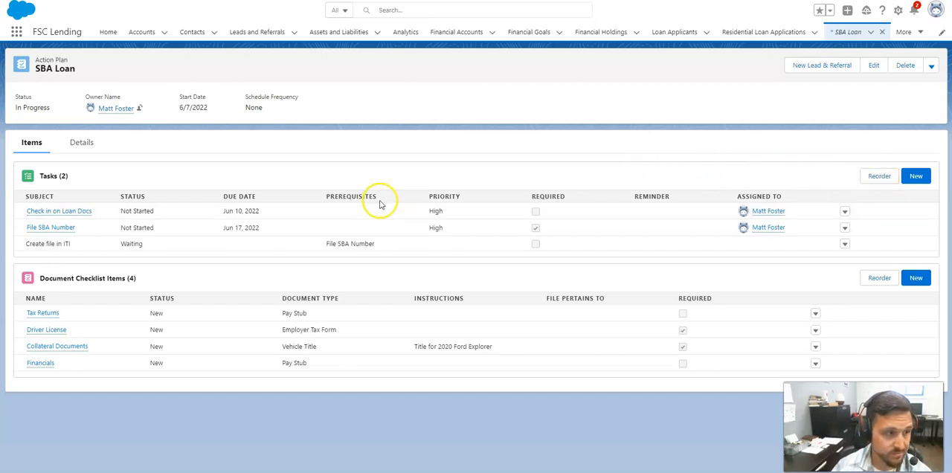
{"action": "left_click", "coordinate": [844, 214]}
{"action": "left_click", "coordinate": [850, 226]}
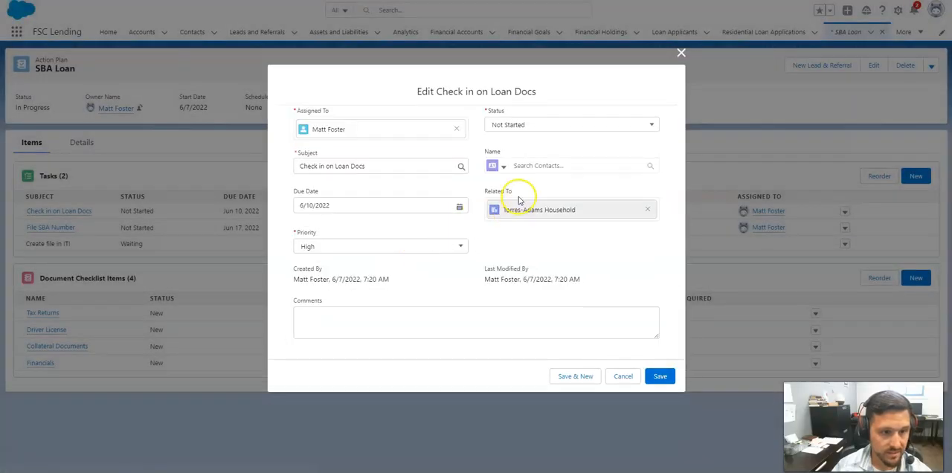
{"action": "left_click", "coordinate": [539, 126]}
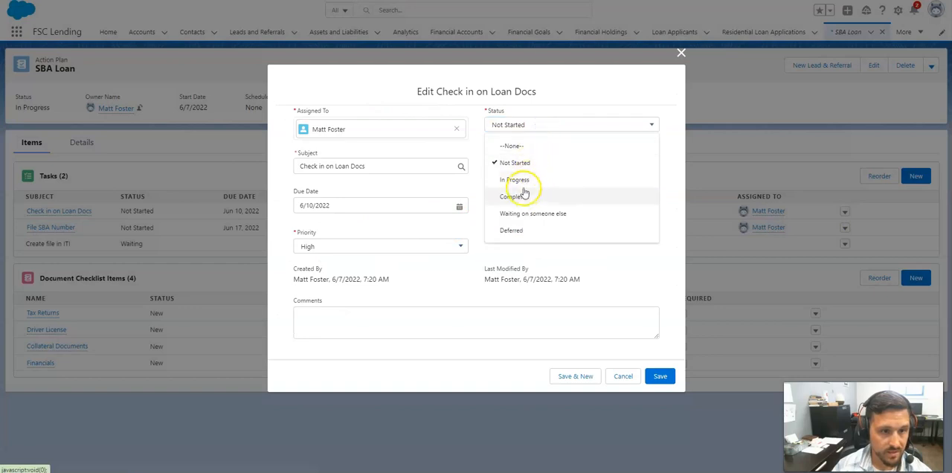
{"action": "left_click", "coordinate": [524, 192]}
{"action": "left_click", "coordinate": [659, 378]}
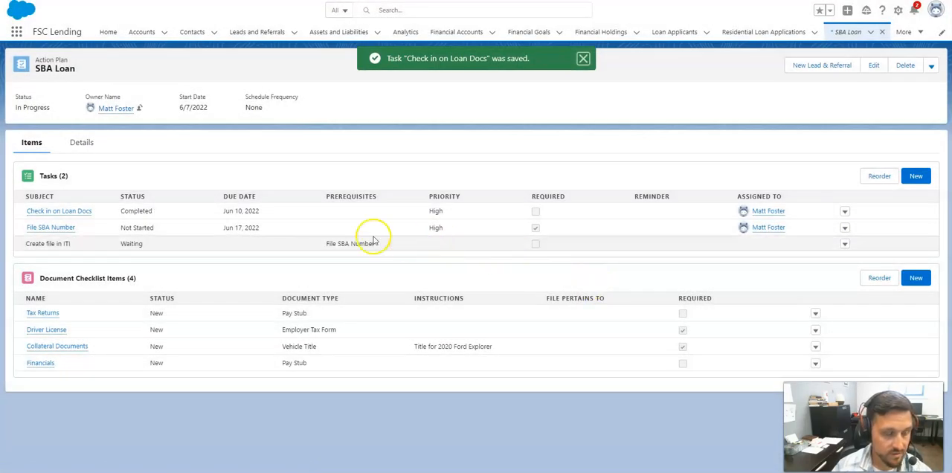
- Set the status of the Tax Returns document checklist item to Accepted and try to save it
{"action": "left_click", "coordinate": [817, 316]}
{"action": "left_click", "coordinate": [824, 332]}
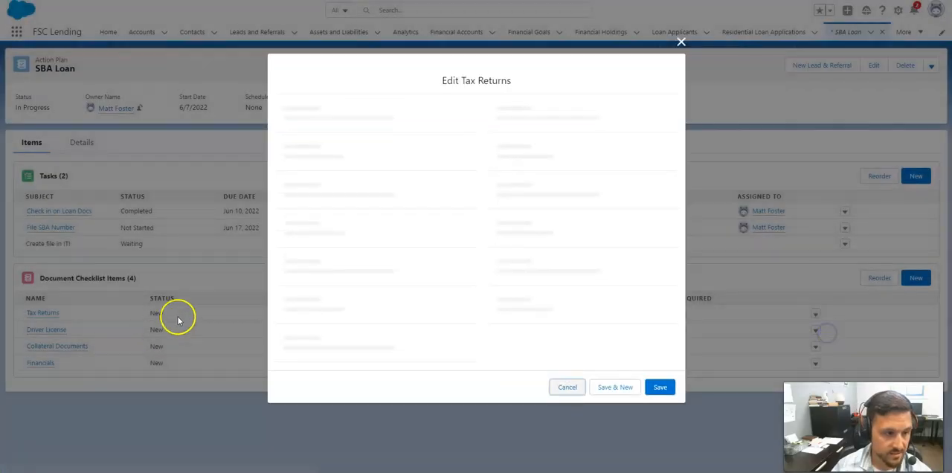
{"action": "left_click", "coordinate": [532, 211]}
{"action": "left_click", "coordinate": [520, 281]}
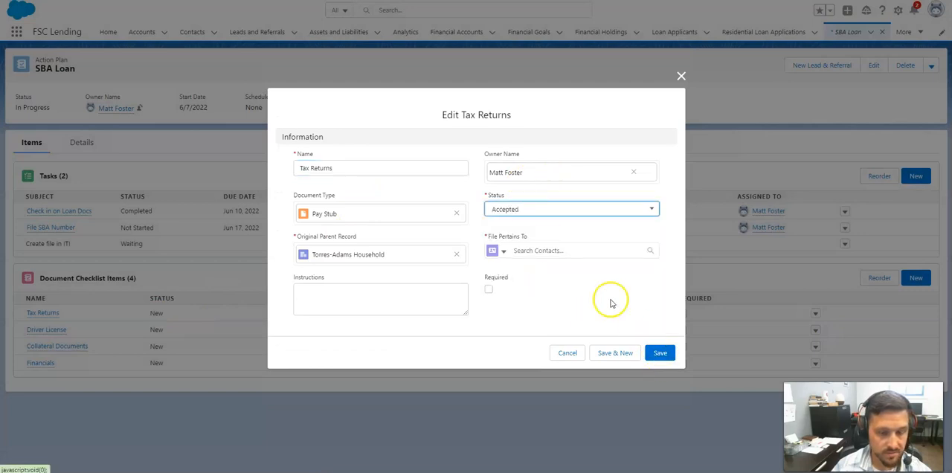
{"action": "left_click", "coordinate": [659, 352]}
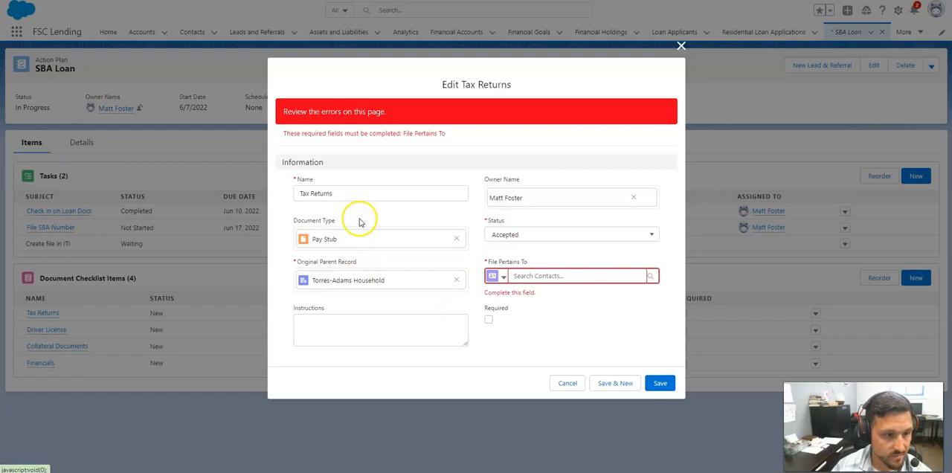
- Fill in the contact that the Tax Returns file pertains to and save the checklist item
{"action": "left_click", "coordinate": [521, 276]}
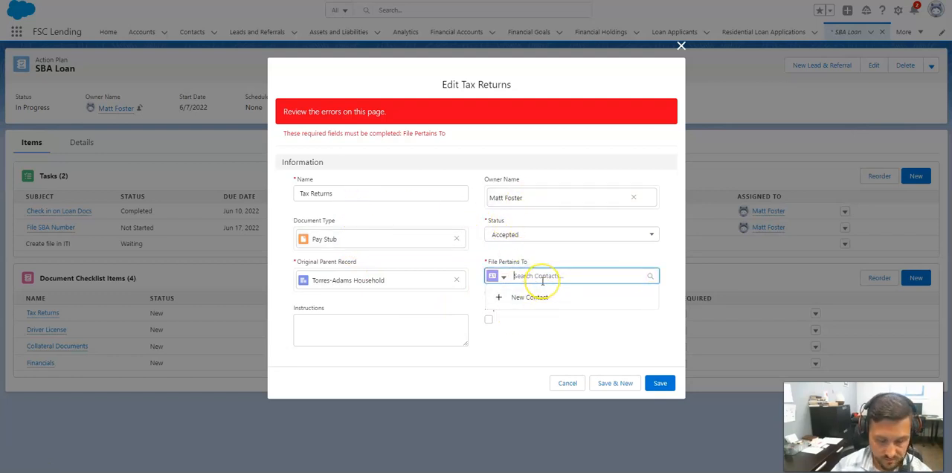
{"action": "type", "text": "scott"}
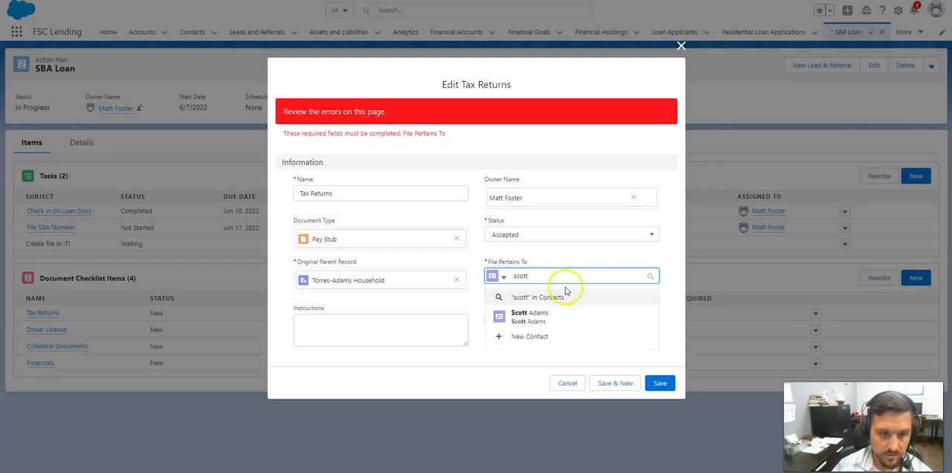
{"action": "left_click", "coordinate": [530, 316]}
{"action": "left_click", "coordinate": [659, 383]}
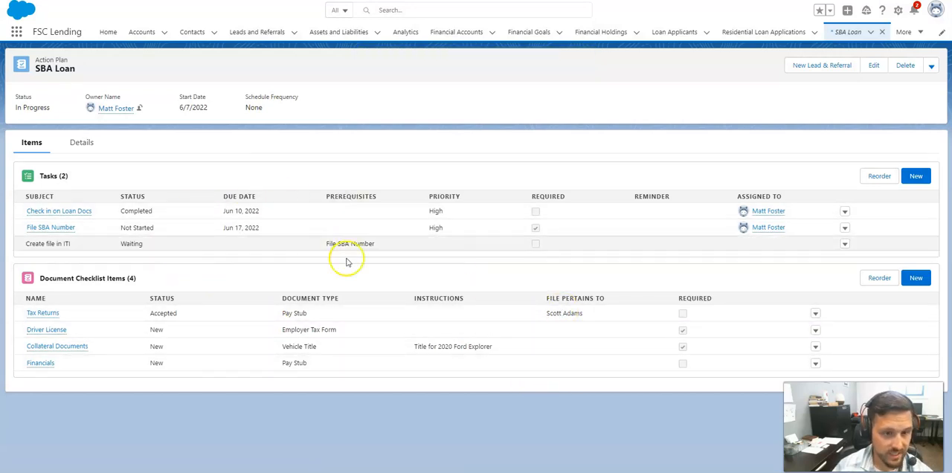
- Open the action plan's details, return to the household account and check the SBA Loan plan's progress
{"action": "left_click", "coordinate": [82, 142]}
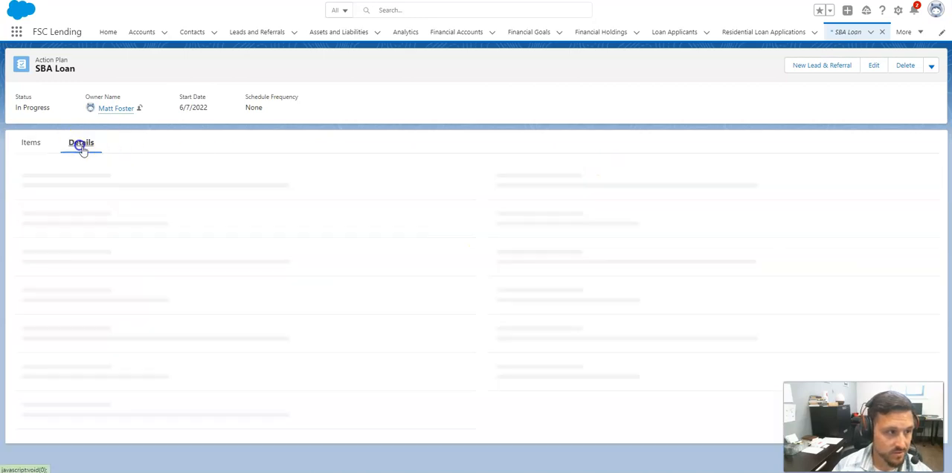
{"action": "left_click", "coordinate": [548, 223]}
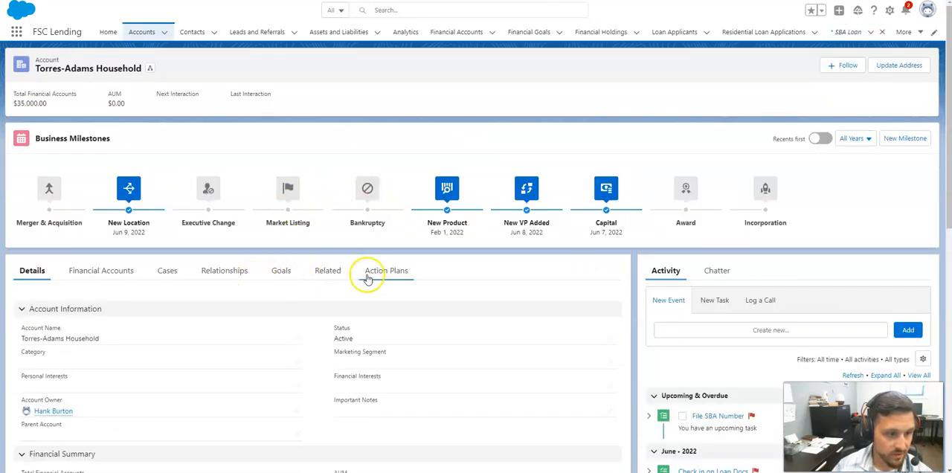
{"action": "left_click", "coordinate": [380, 273]}
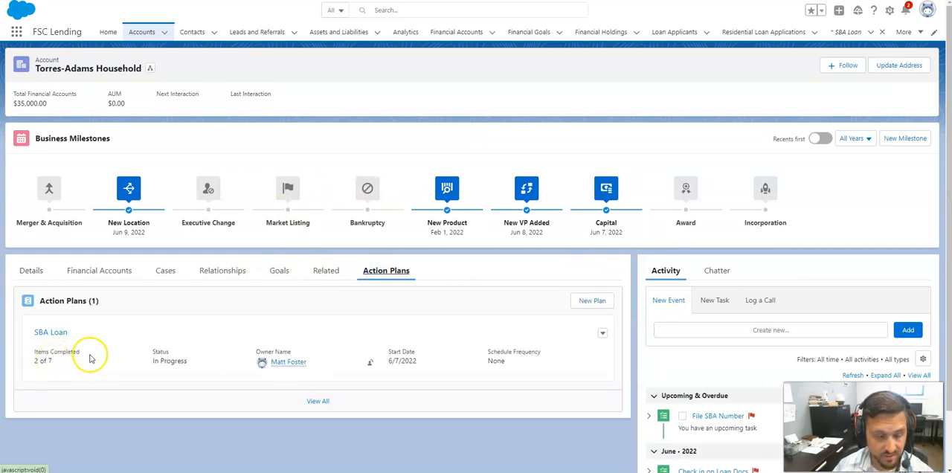
- Start a new action plan for the household named SBA Loan 7a, using the SBA Loan template and a start date of 6/7/2022
{"action": "scroll", "coordinate": [223, 345], "scroll_direction": "down", "scroll_amount": 2}
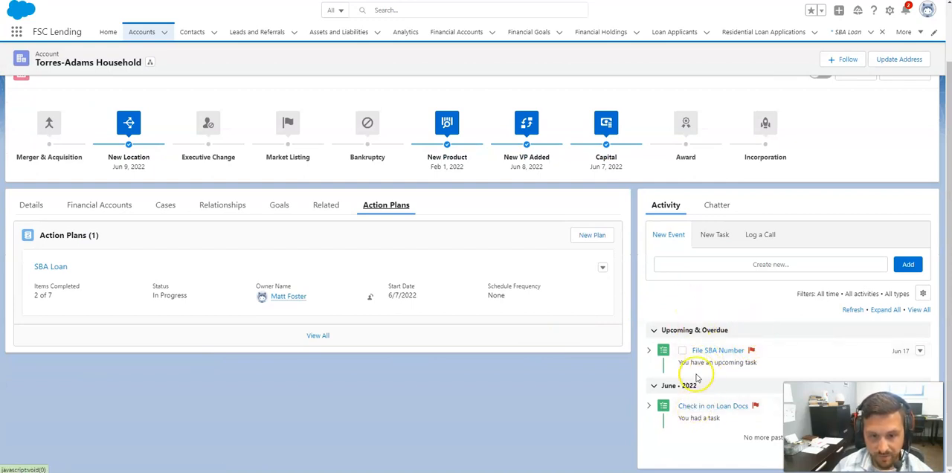
{"action": "left_click", "coordinate": [587, 240]}
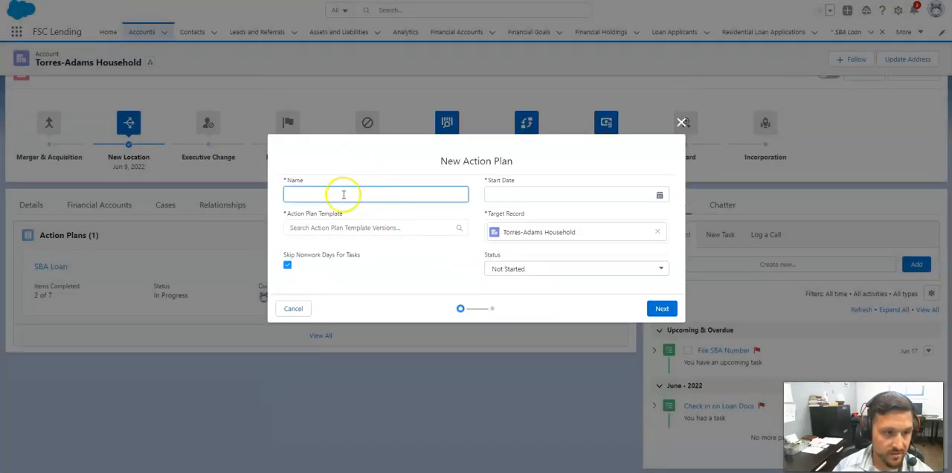
{"action": "type", "text": "sba"}
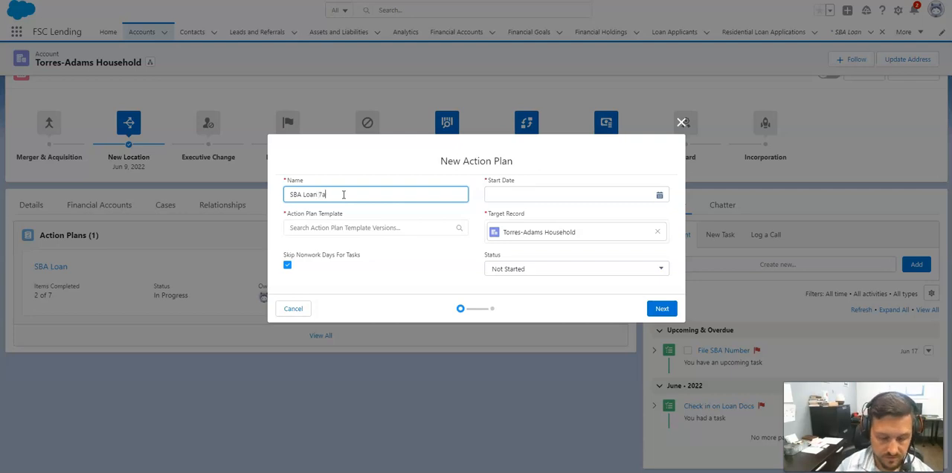
{"action": "left_click", "coordinate": [355, 229]}
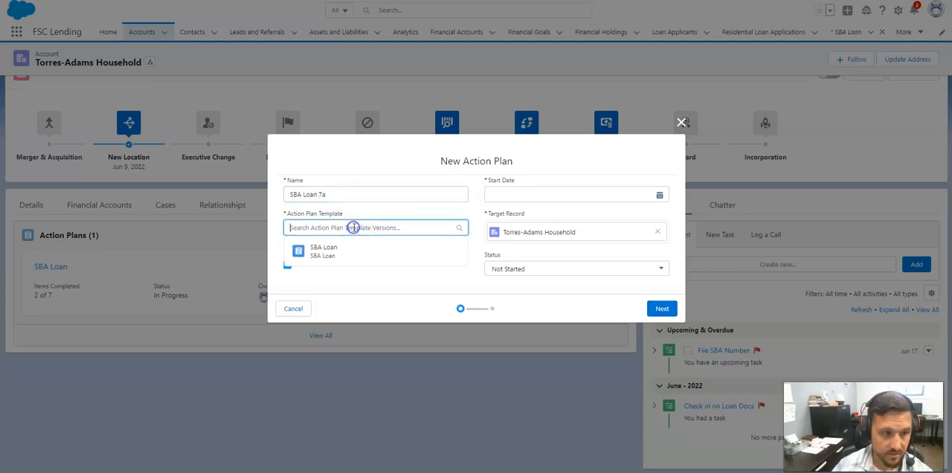
{"action": "left_click", "coordinate": [353, 252]}
{"action": "left_click", "coordinate": [499, 193]}
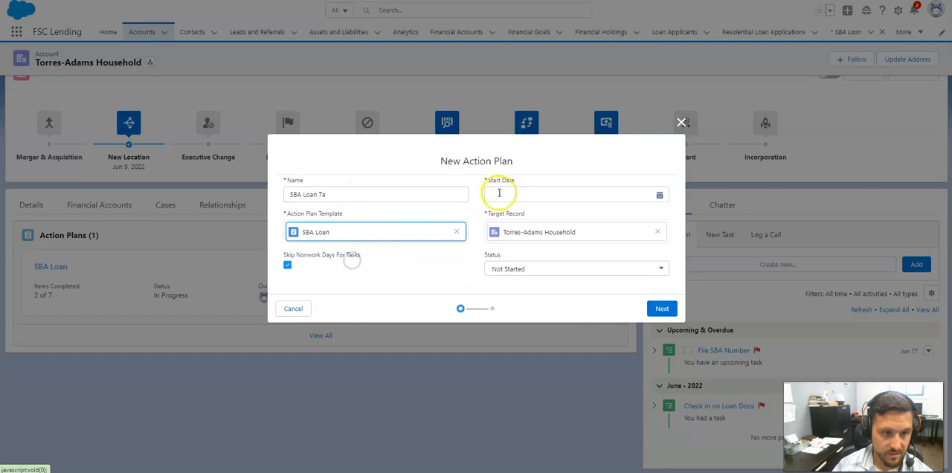
{"action": "left_click", "coordinate": [534, 181]}
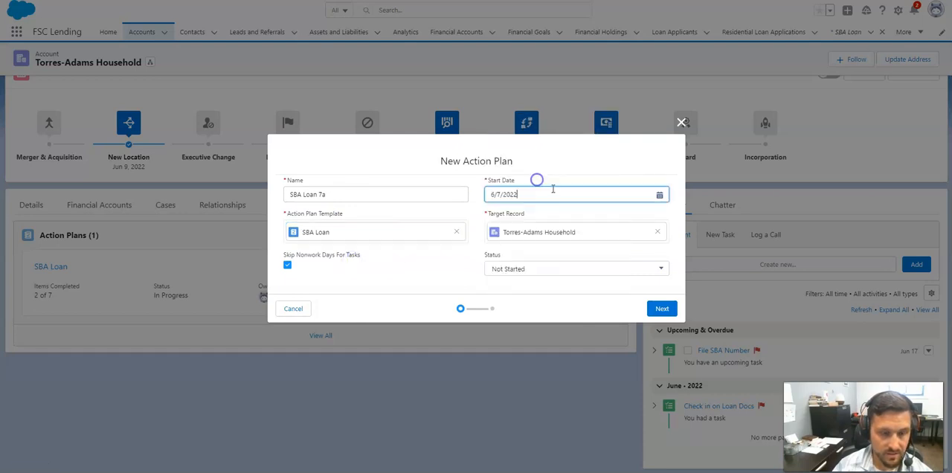
- Set the new action plan's status to In Progress, proceed to its task and document checklist preview, and save the plan
{"action": "left_click", "coordinate": [521, 271]}
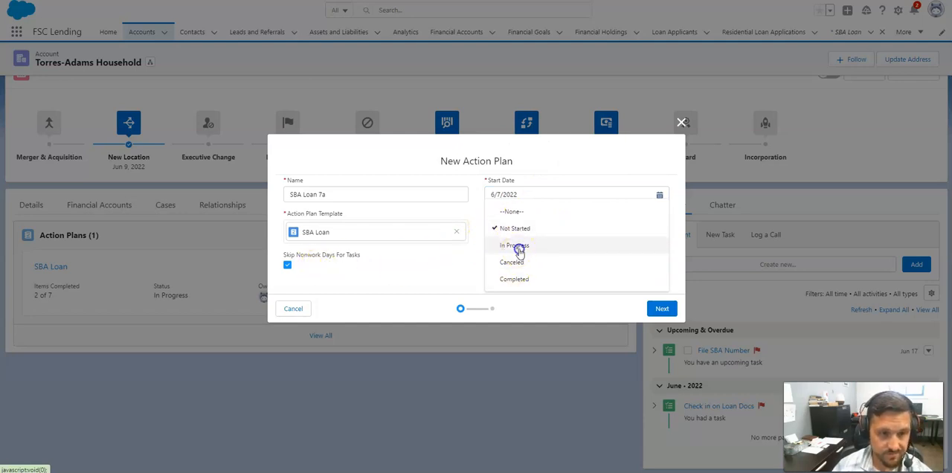
{"action": "left_click", "coordinate": [514, 246]}
{"action": "left_click", "coordinate": [661, 309]}
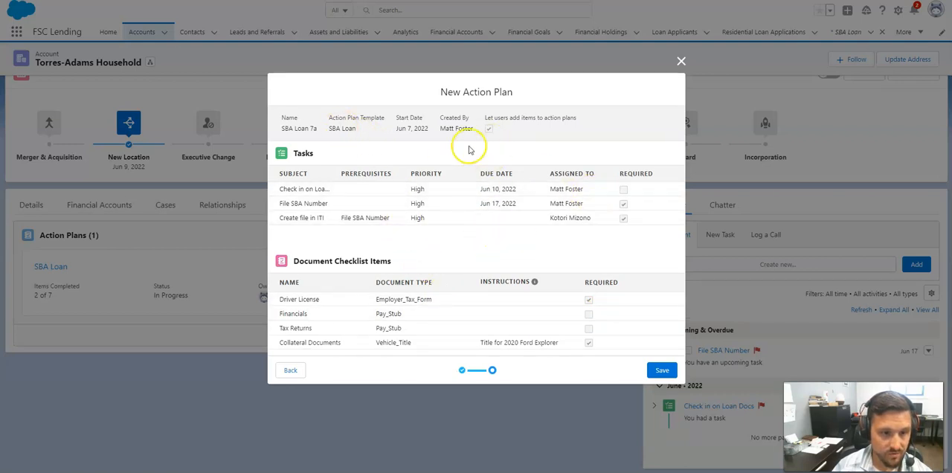
{"action": "left_click", "coordinate": [666, 371]}
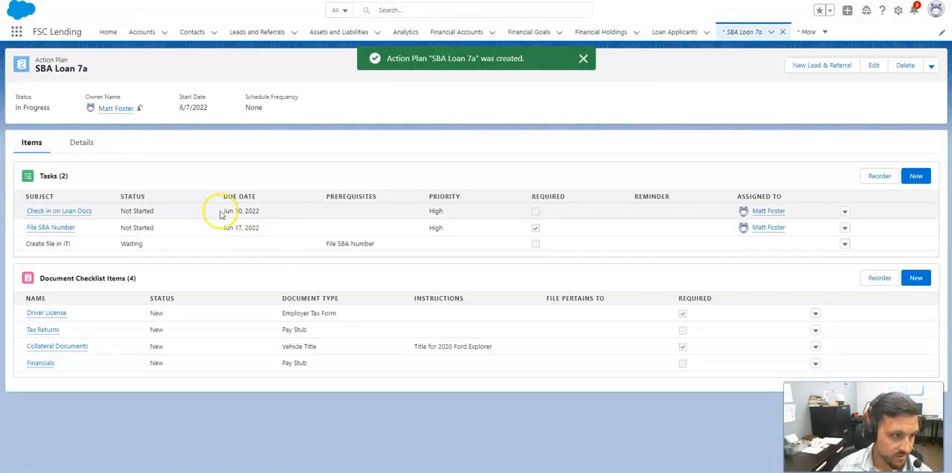
- Open the SBA Loan 7a plan's details, return to its target household account and view the account's action plans
{"action": "left_click", "coordinate": [82, 143]}
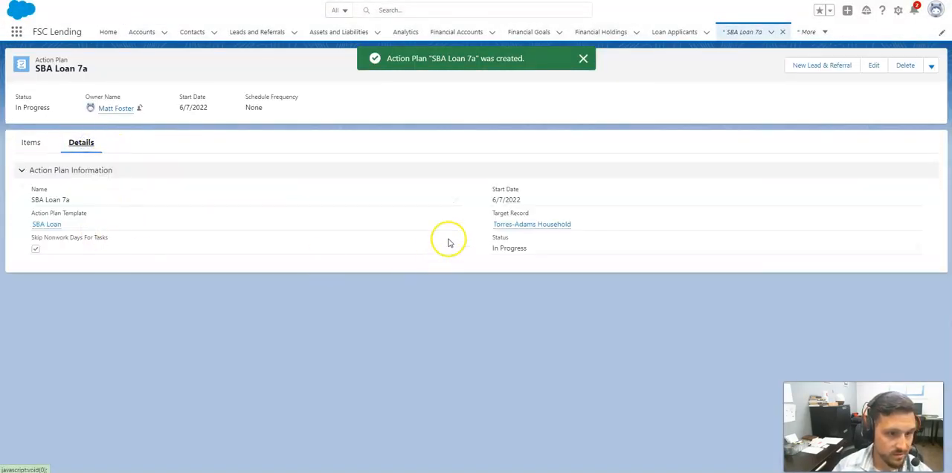
{"action": "left_click", "coordinate": [504, 224]}
{"action": "left_click", "coordinate": [382, 183]}
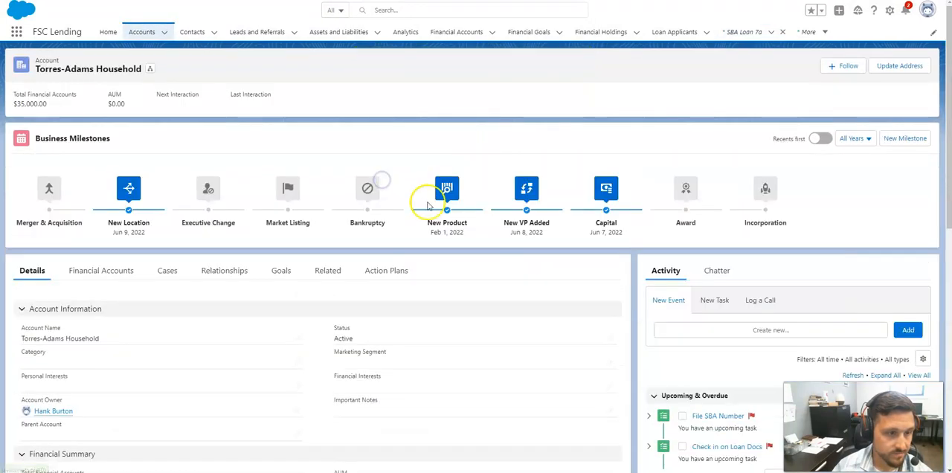
{"action": "left_click", "coordinate": [382, 269]}
{"action": "scroll", "coordinate": [483, 275], "scroll_direction": "down", "scroll_amount": 3}
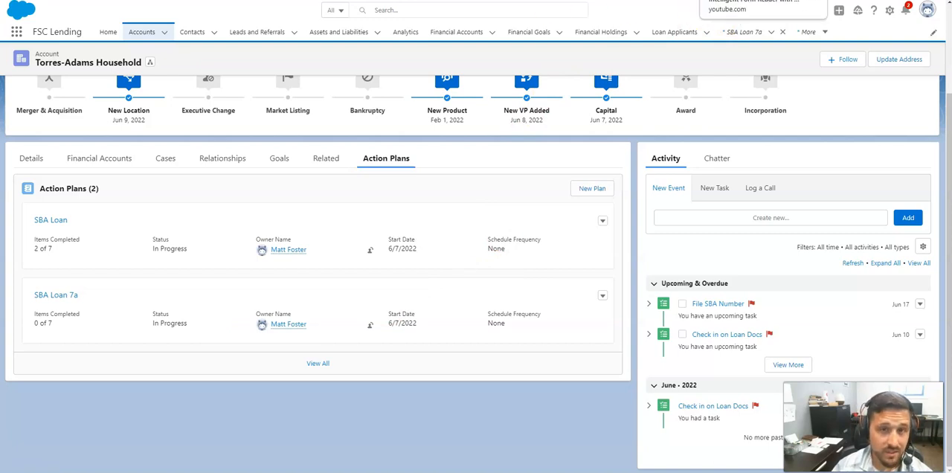
- Switch to the YouTube page of the Intelligent Form Reader with Amazon Textract video and look it over
{"action": "left_click", "coordinate": [736, 0]}
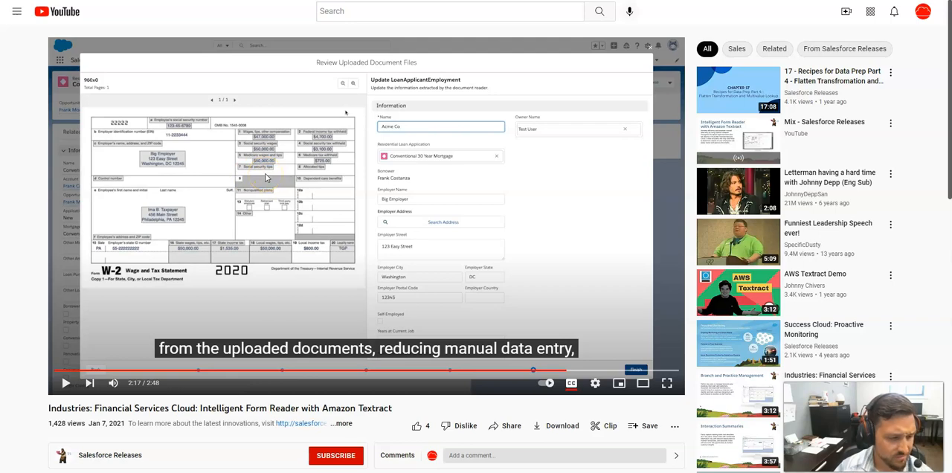
{"action": "scroll", "coordinate": [265, 177], "scroll_direction": "down", "scroll_amount": 2}
{"action": "scroll", "coordinate": [265, 177], "scroll_direction": "up", "scroll_amount": 2}
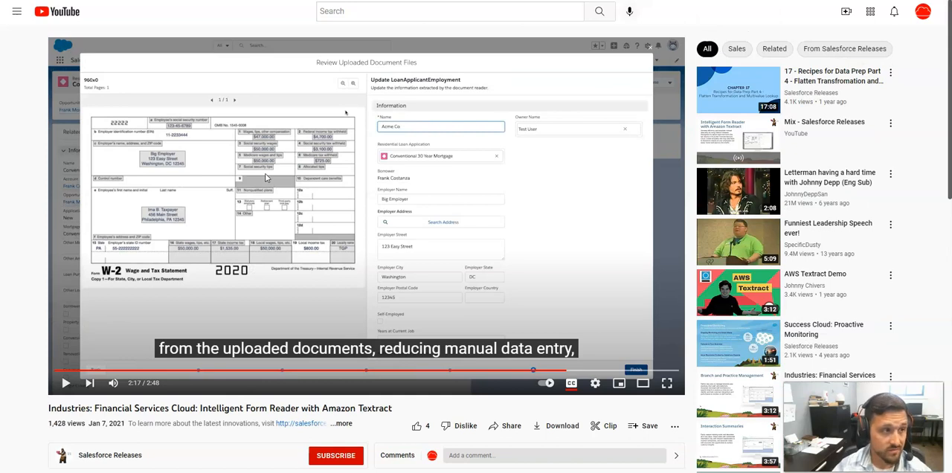